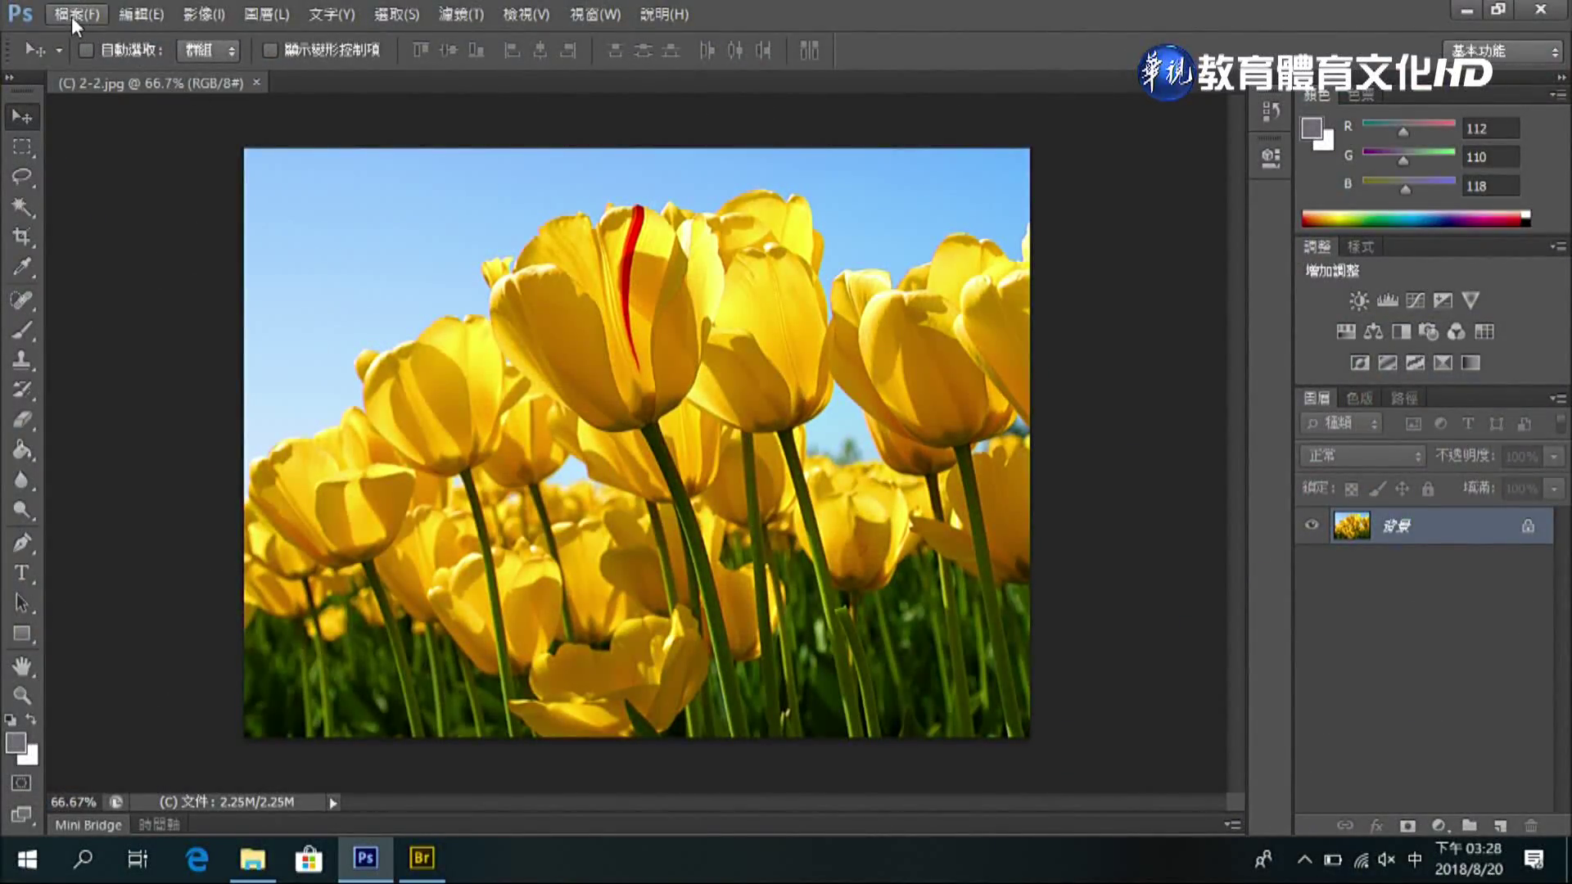
# Start a new document and name it test
pyautogui.click(70, 15)
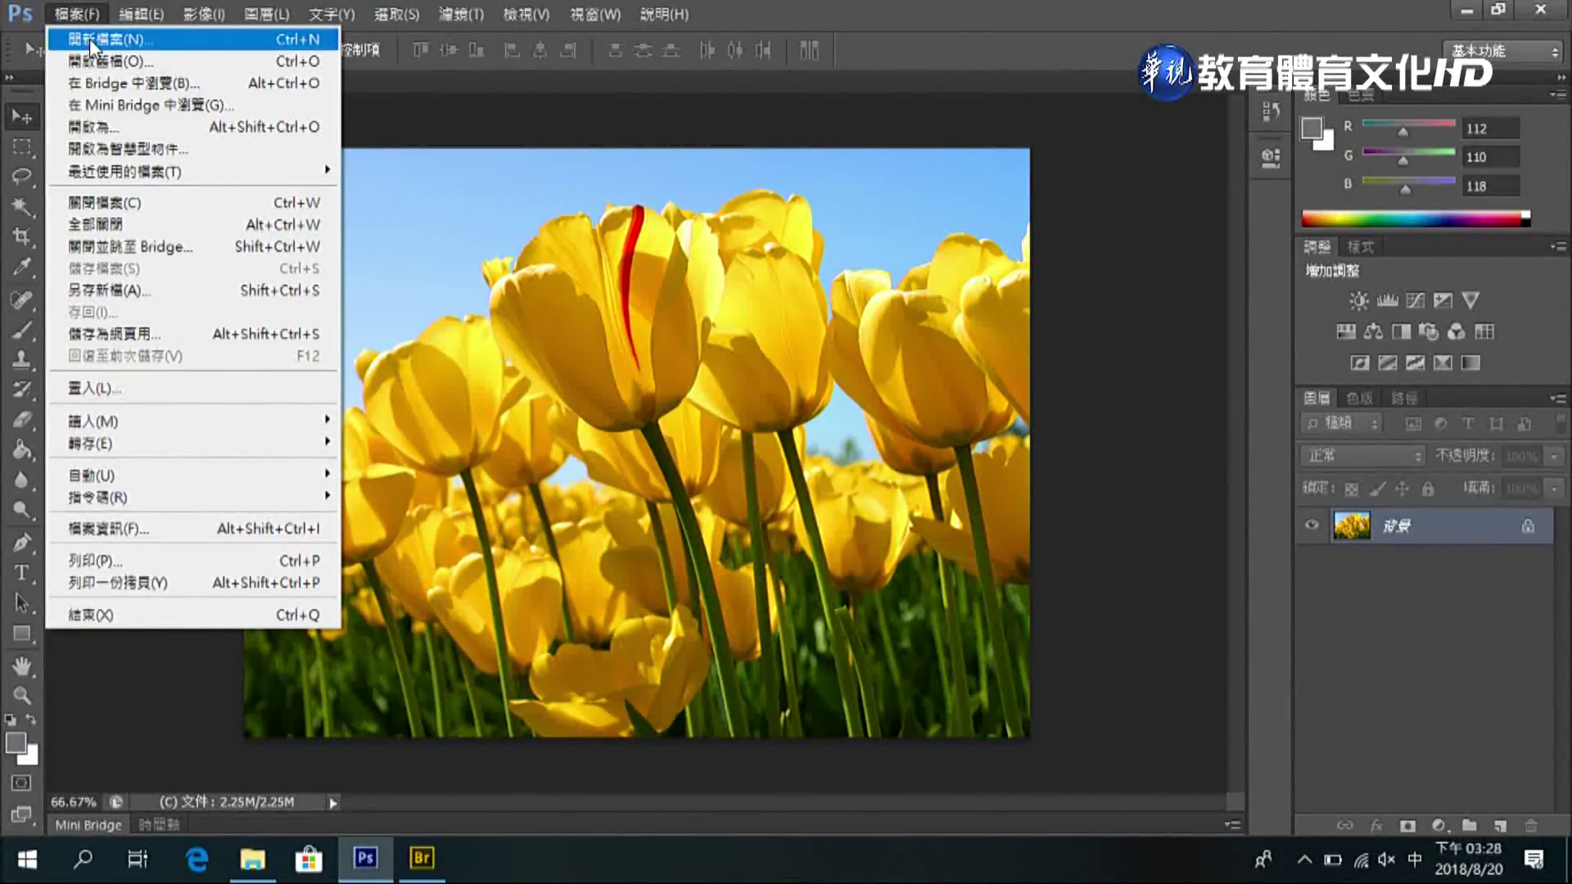
pyautogui.click(91, 38)
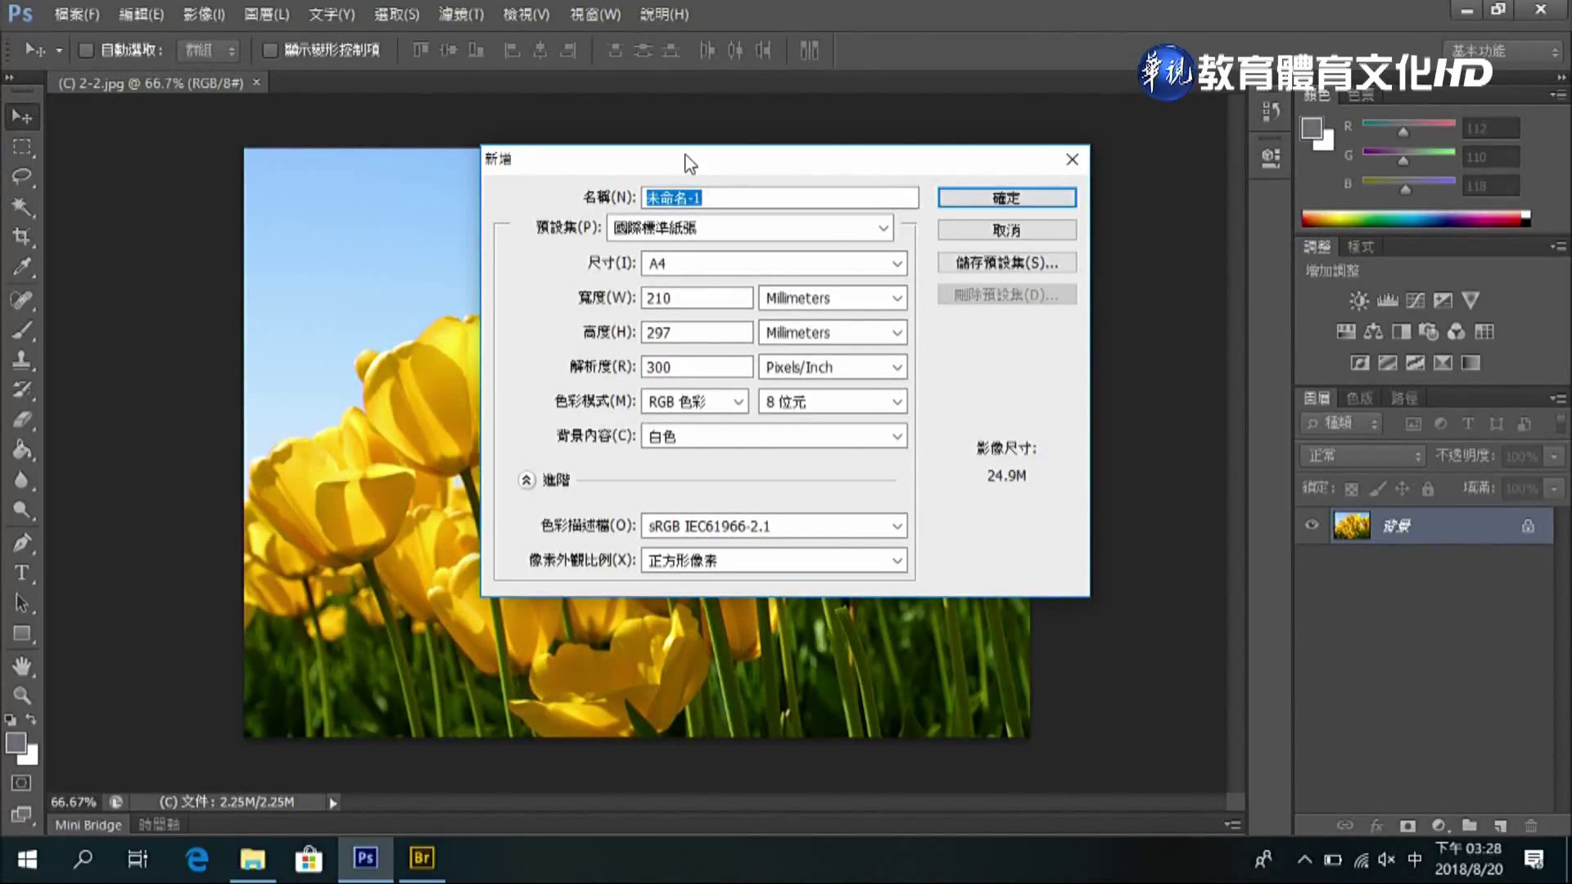
pyautogui.click(725, 199)
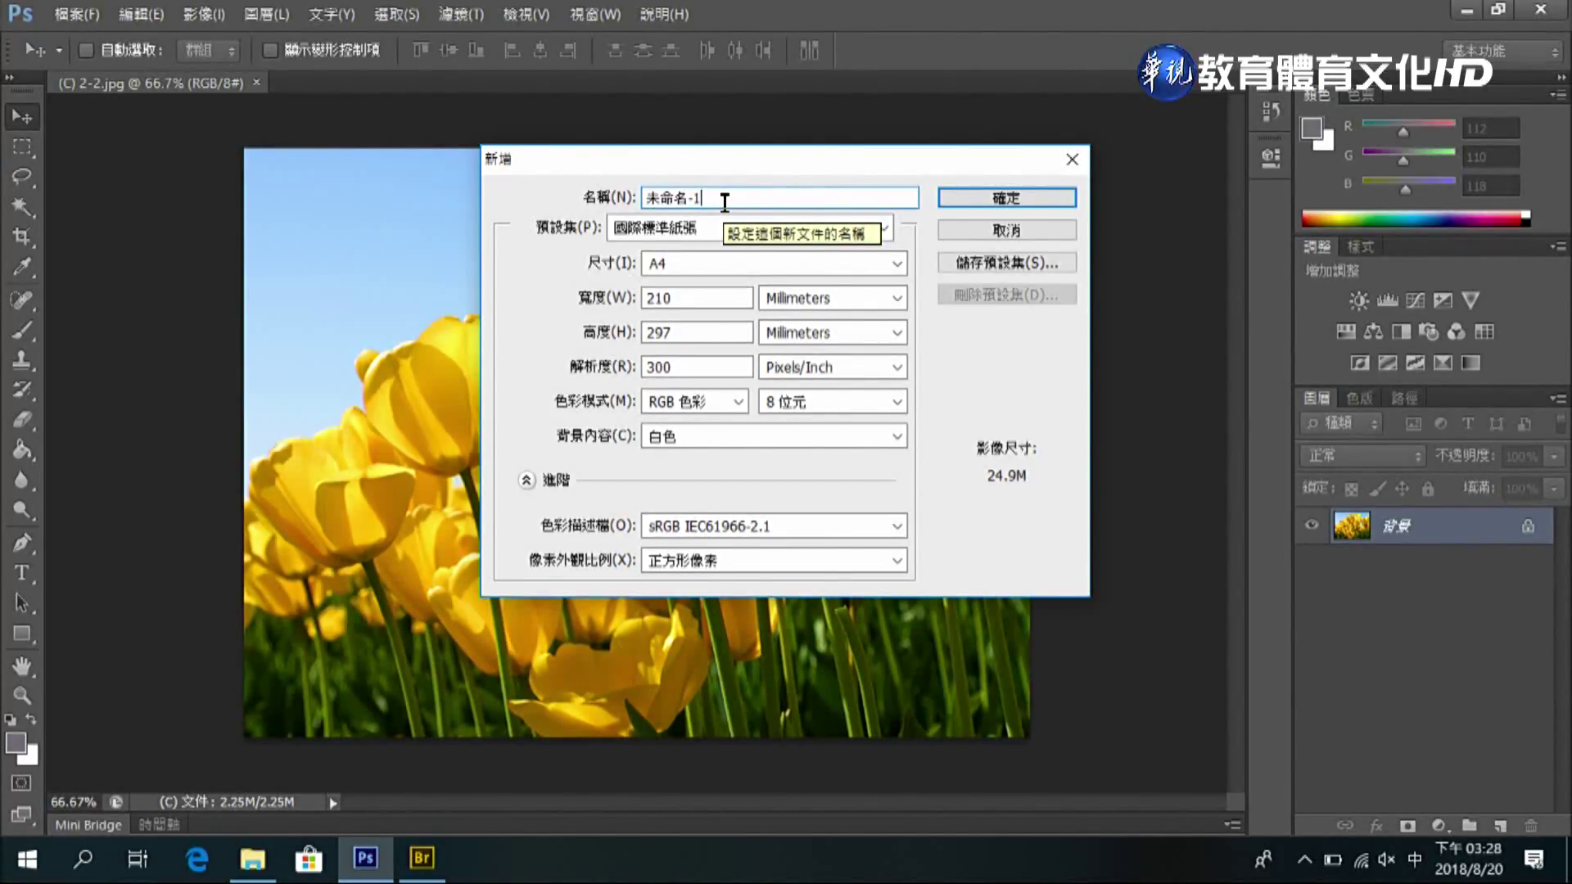
pyautogui.click(579, 200)
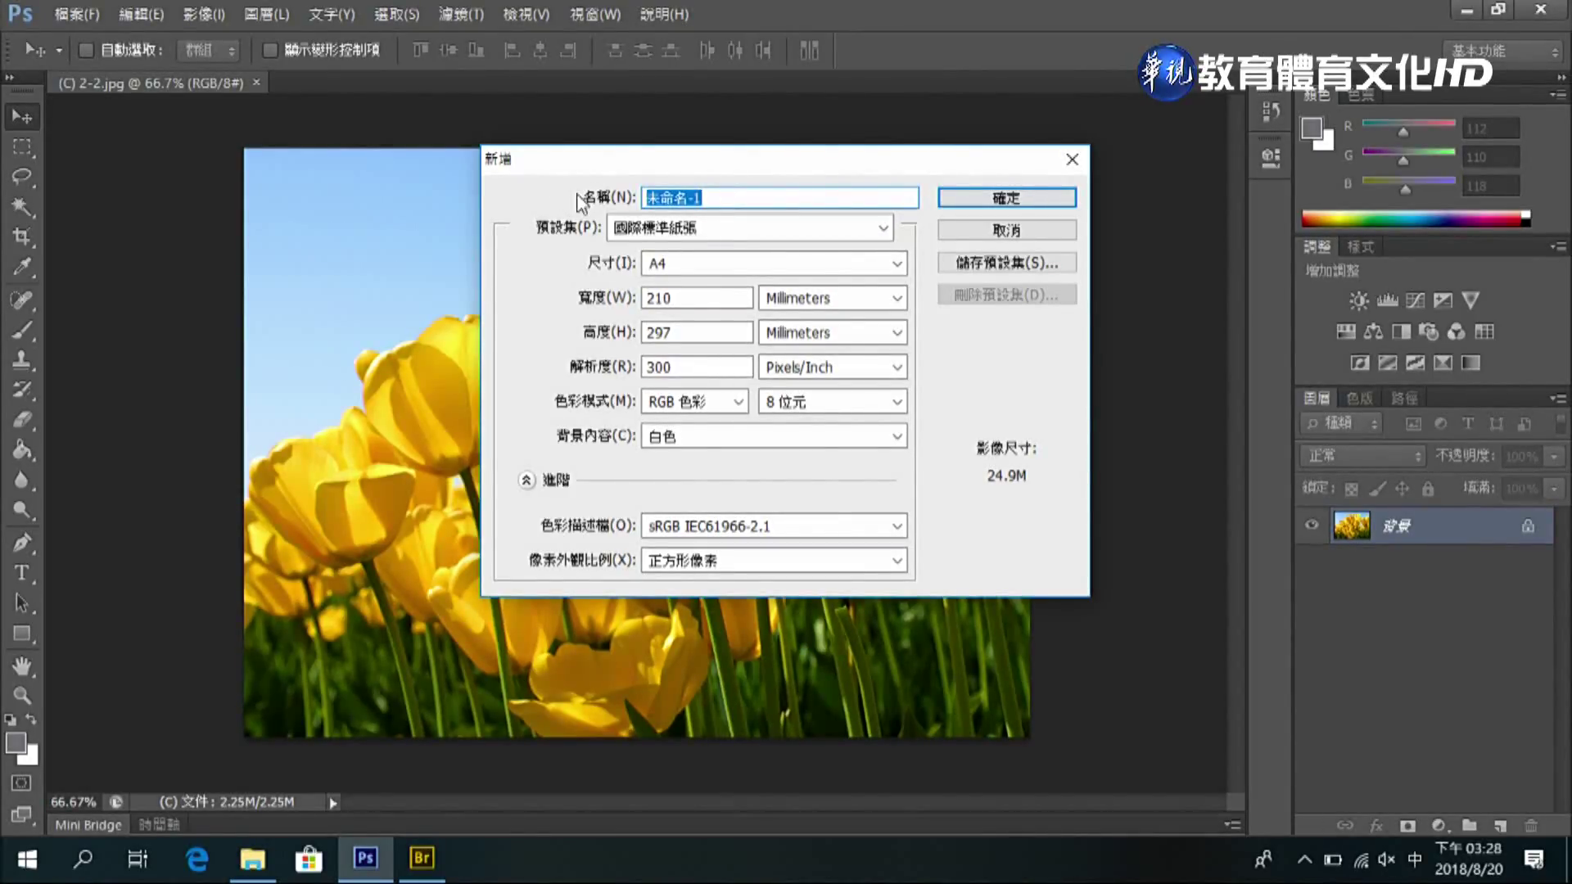
pyautogui.write('ㄔ')
pyautogui.press('shift')
pyautogui.write('tes')
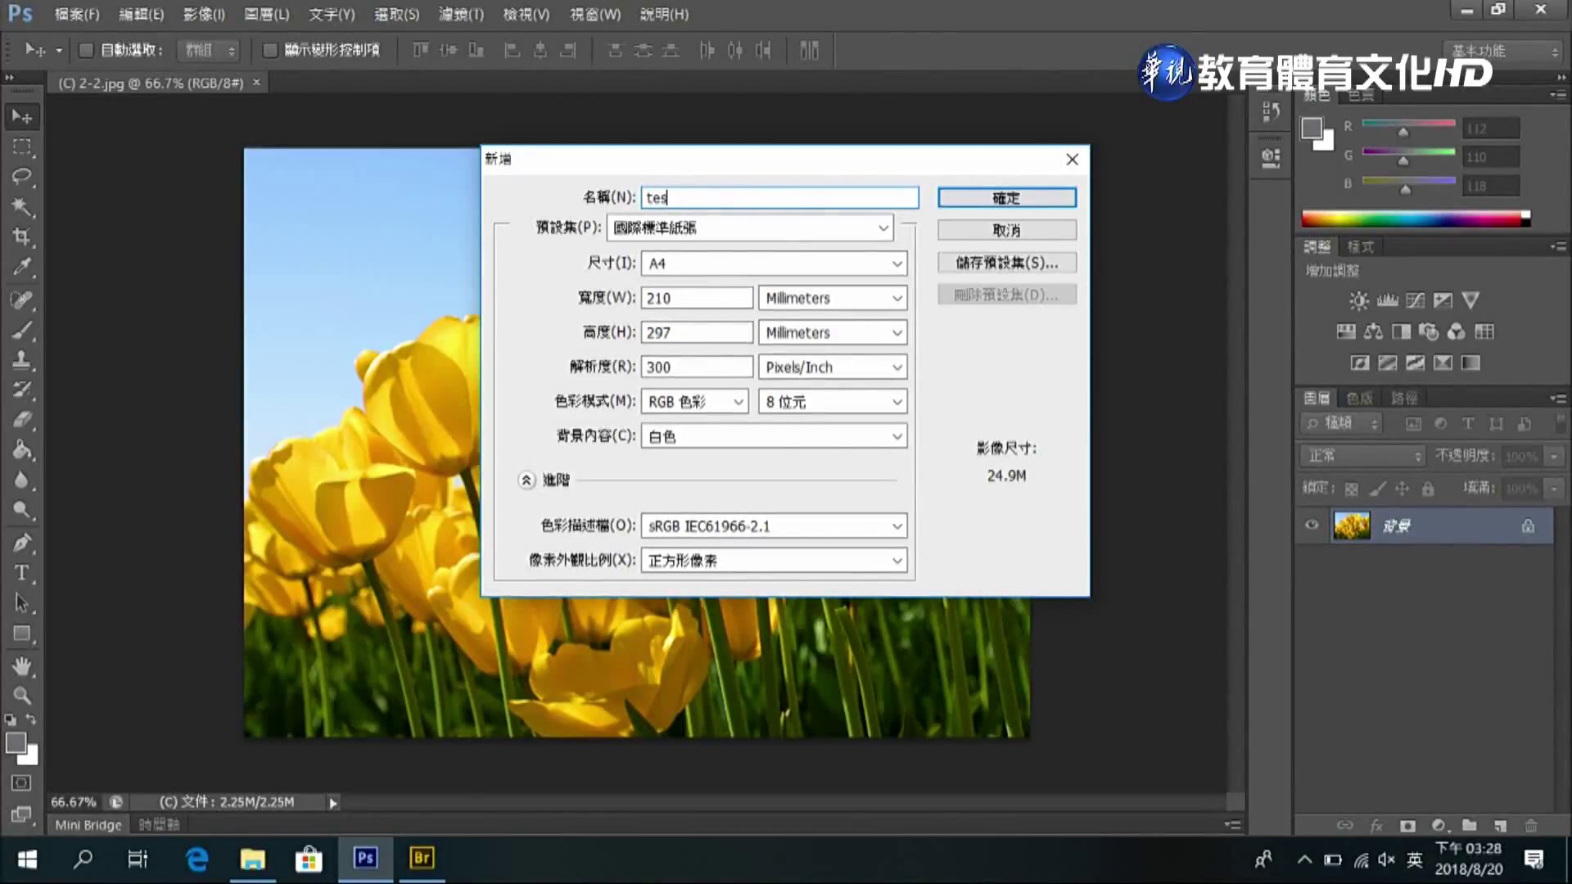
pyautogui.press('BackSpace')
pyautogui.press('BackSpace')
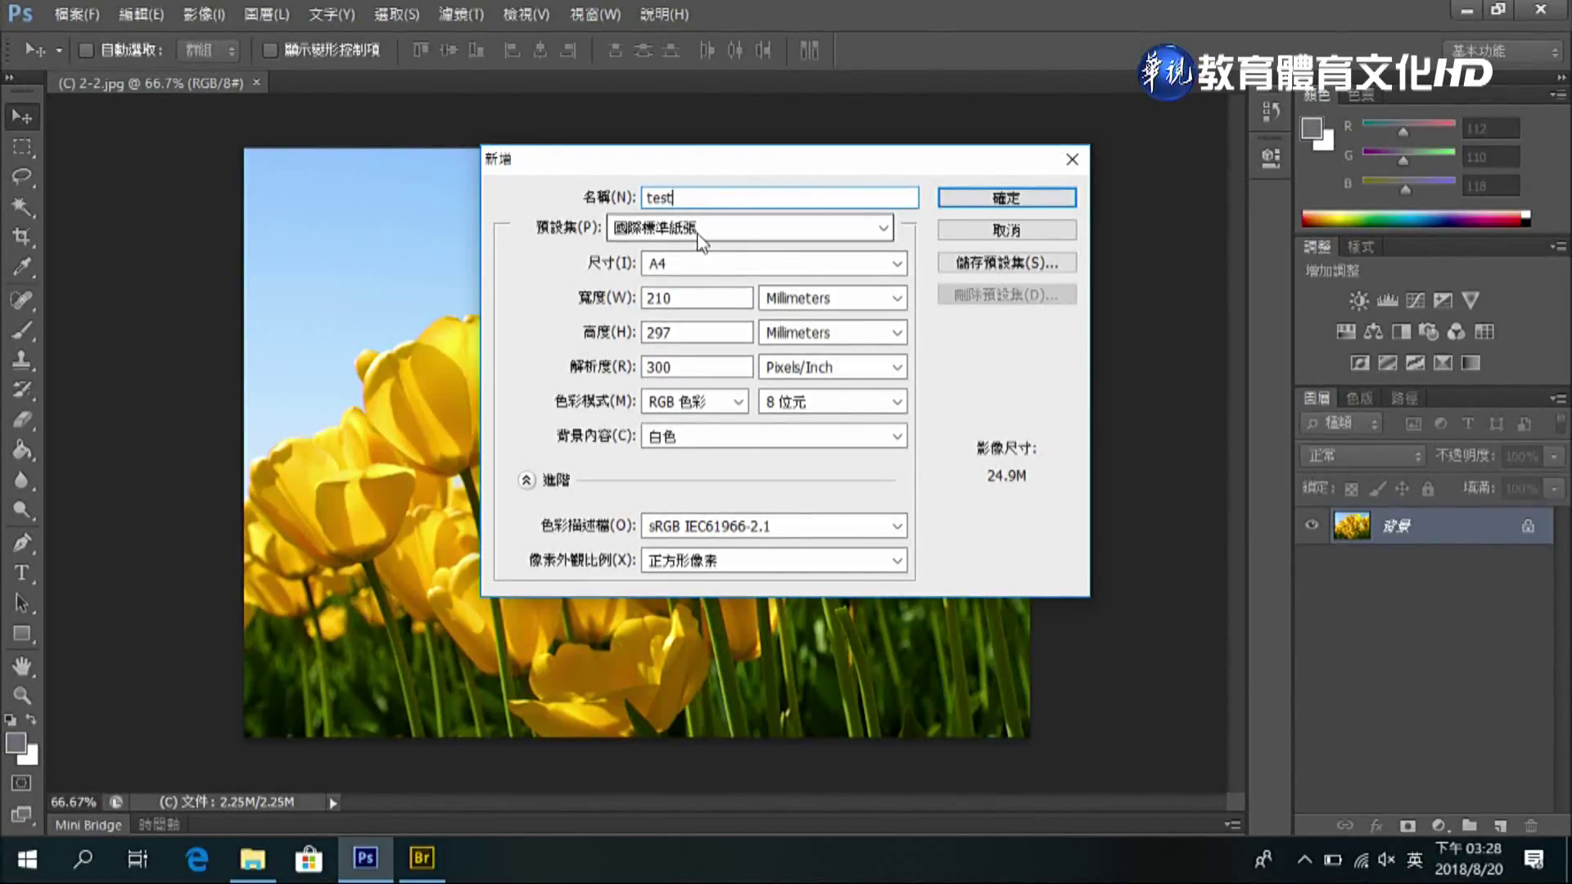
# Choose the international standard paper preset (國際標準紙張) at A4 size for the new document and create it
pyautogui.click(885, 229)
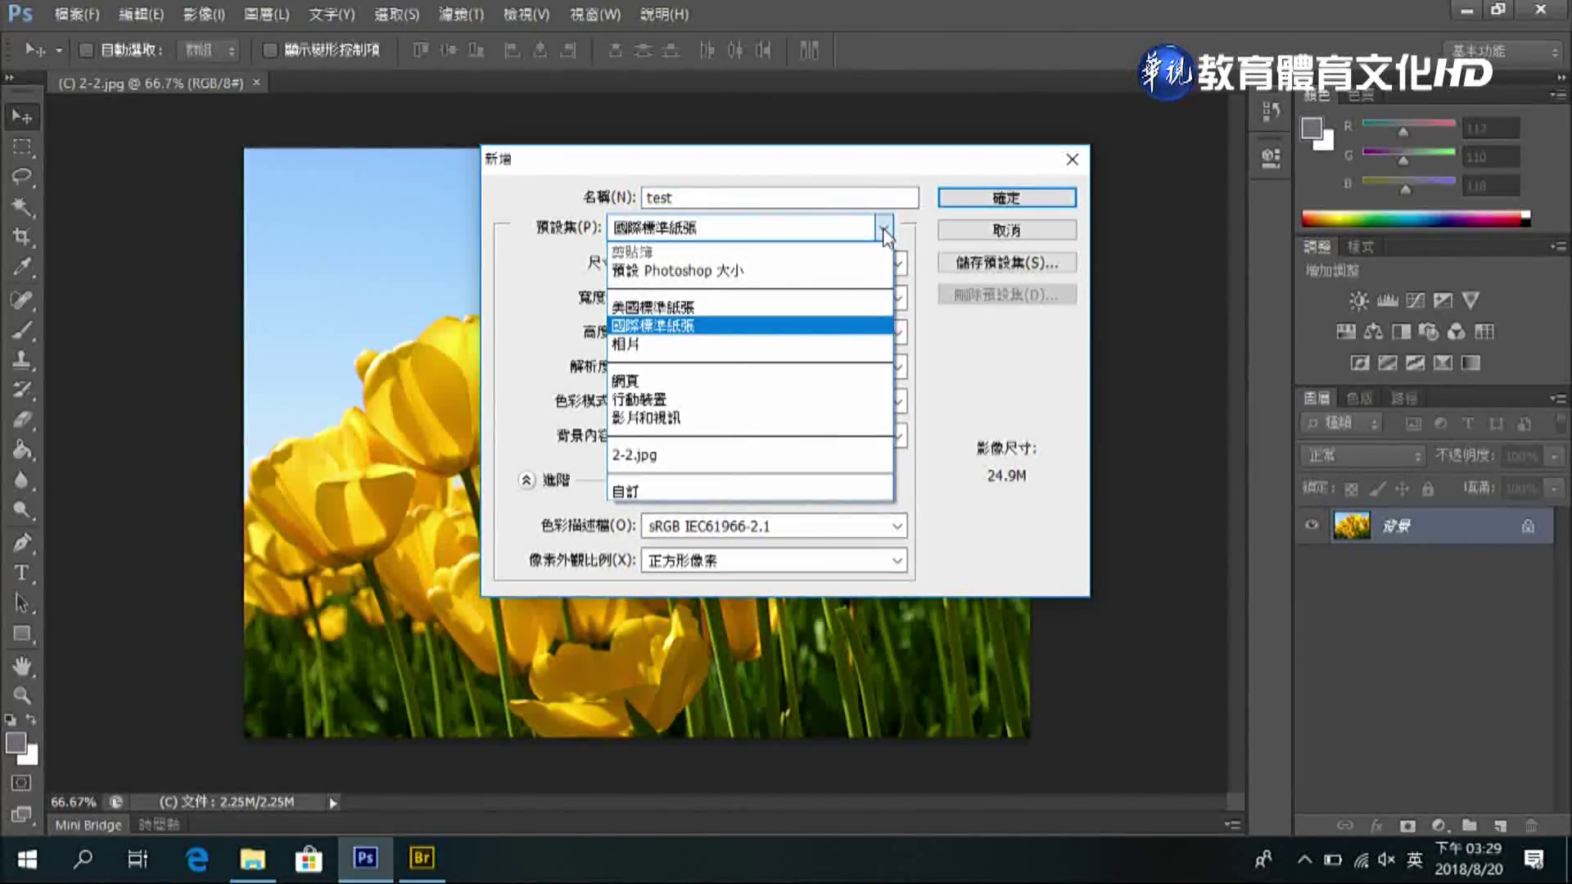
pyautogui.click(698, 327)
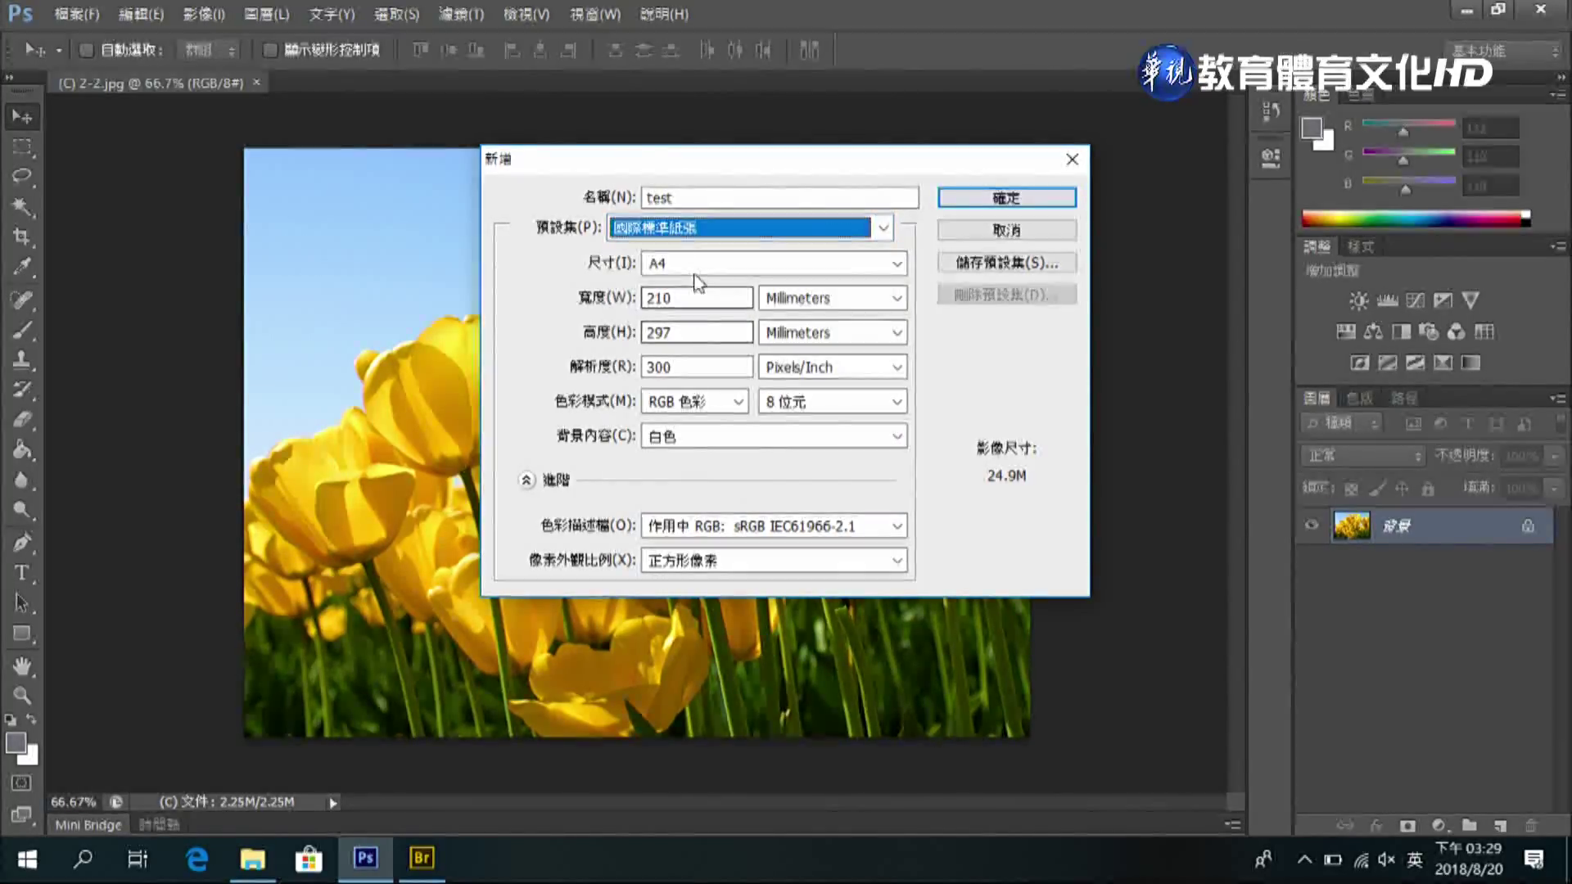
pyautogui.click(900, 264)
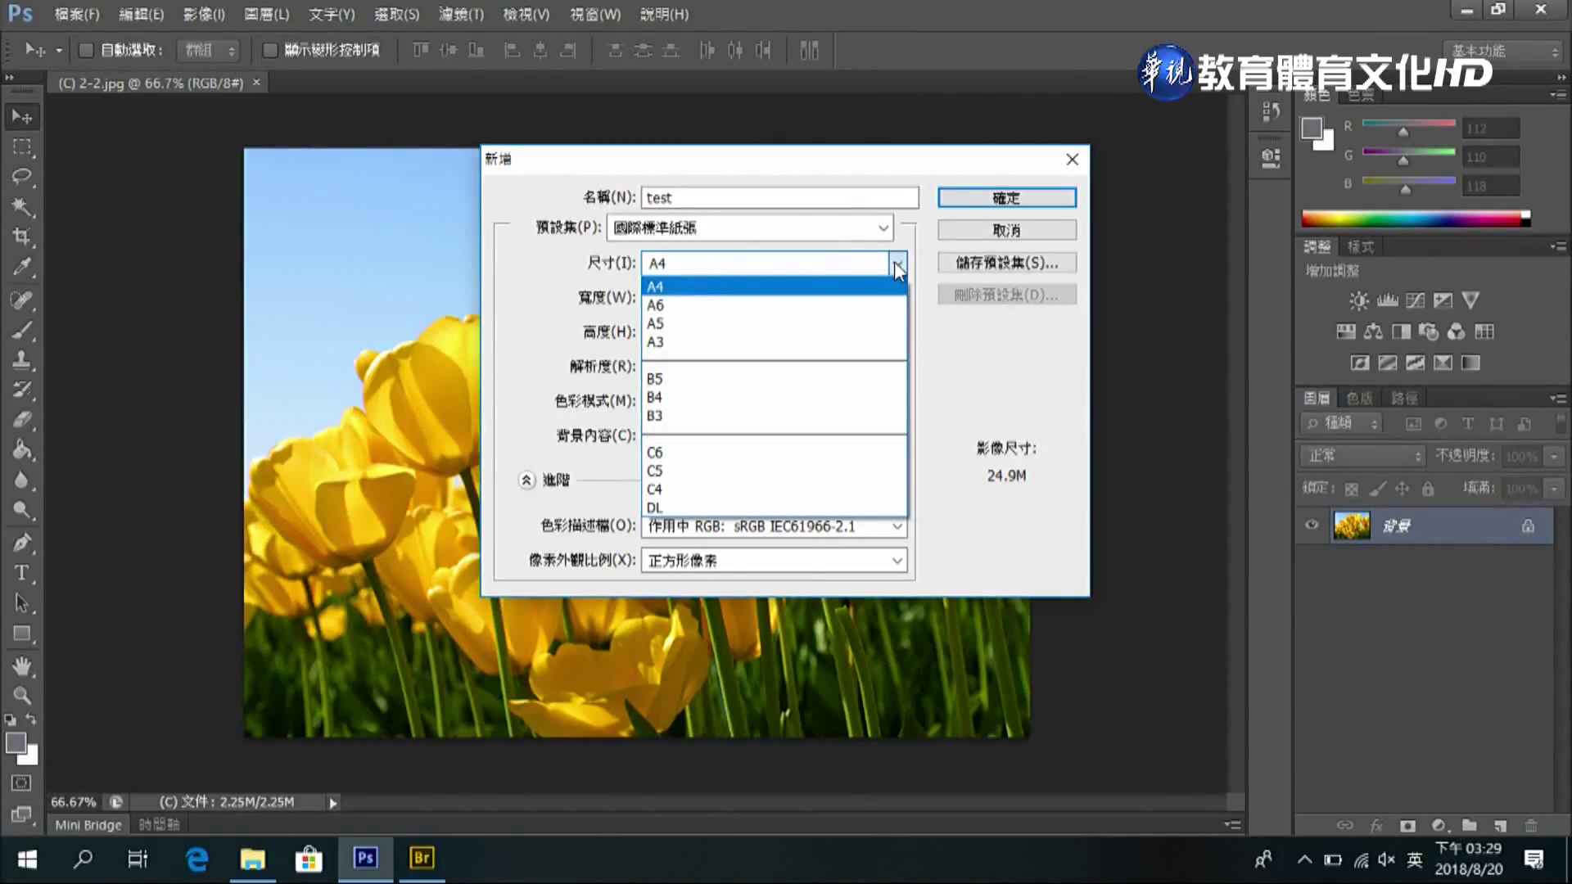
pyautogui.click(513, 279)
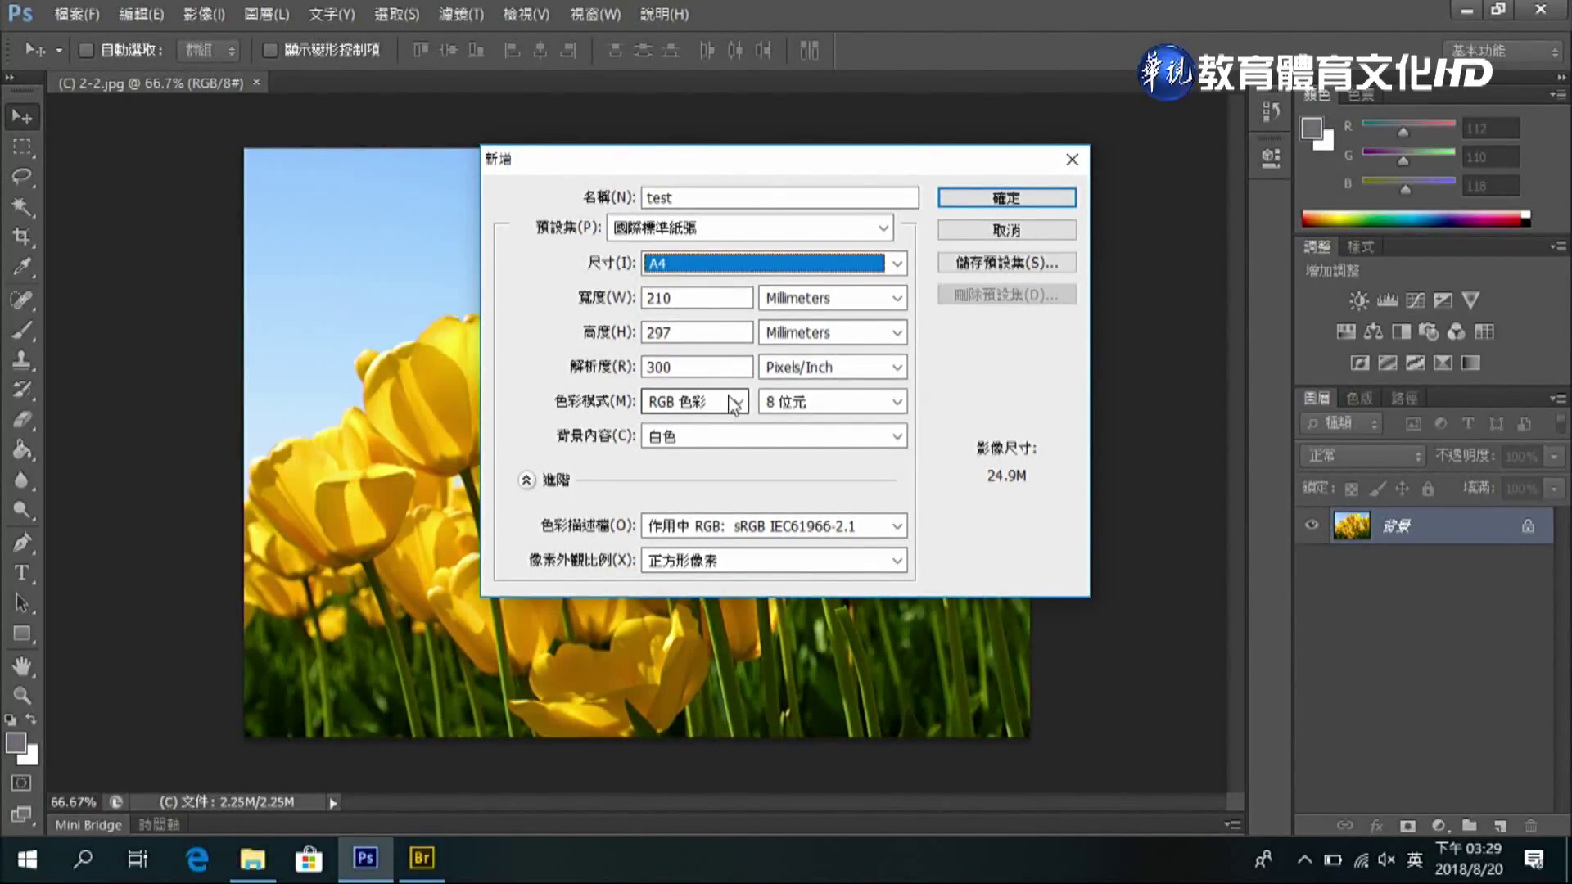
pyautogui.click(973, 201)
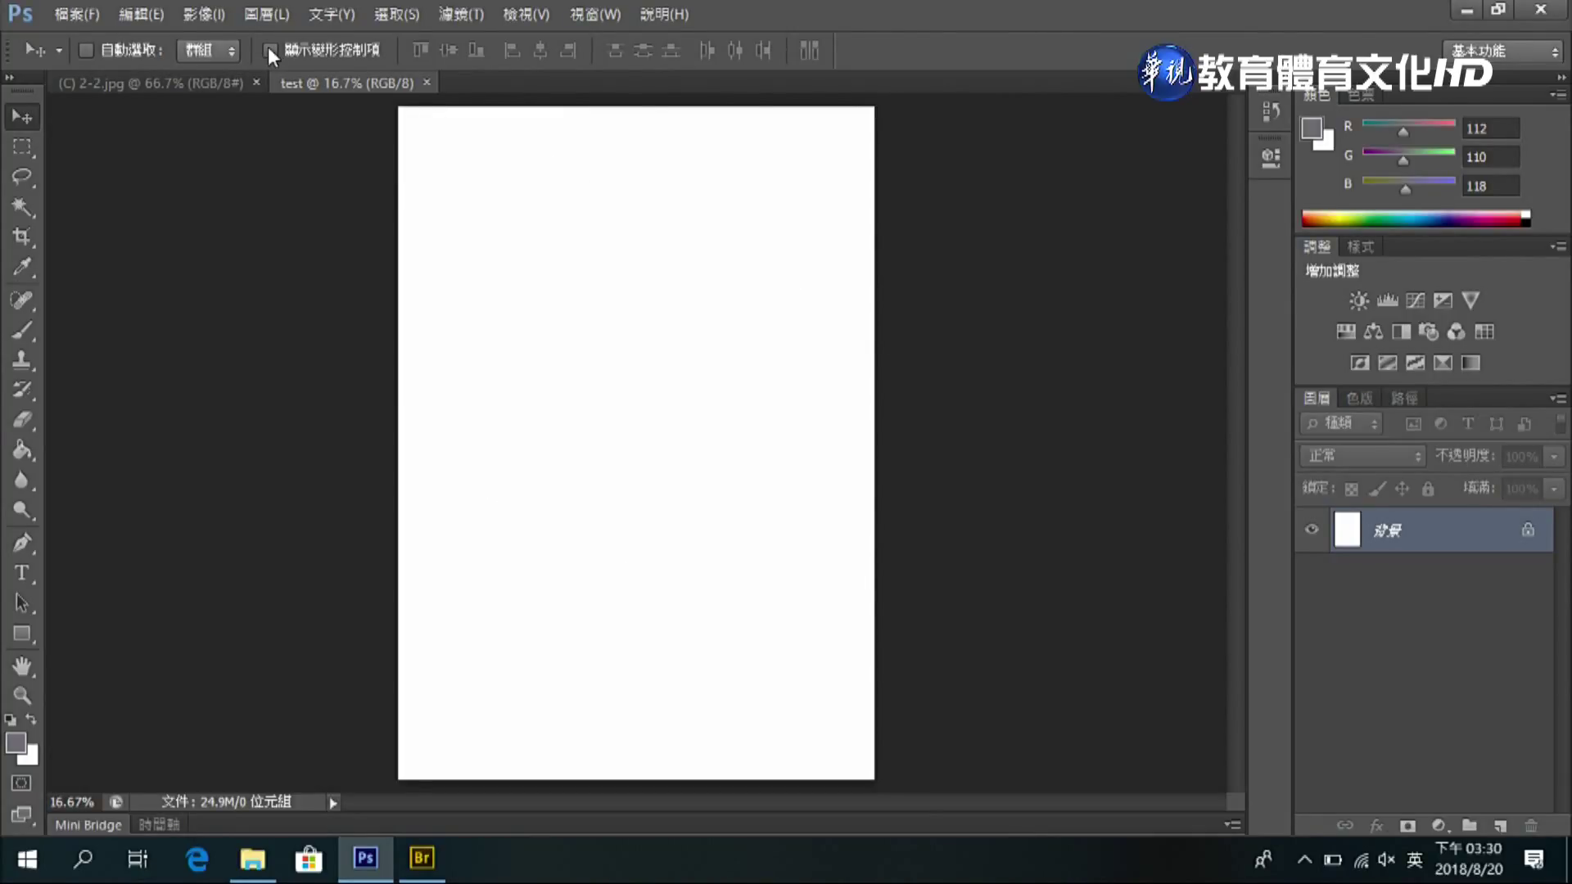
pyautogui.click(91, 14)
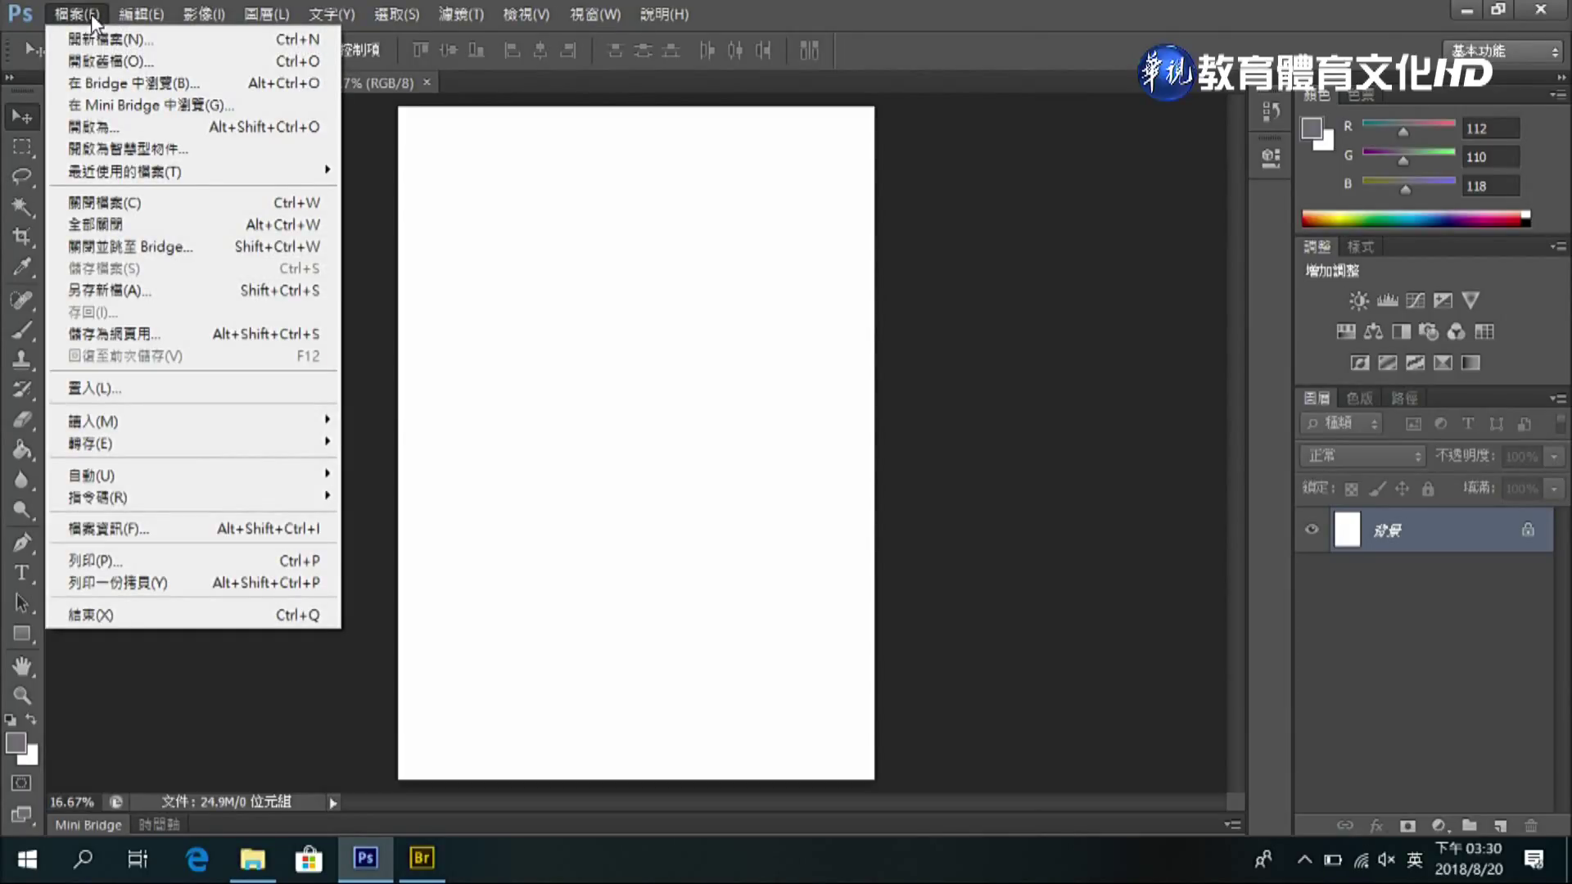
pyautogui.click(96, 57)
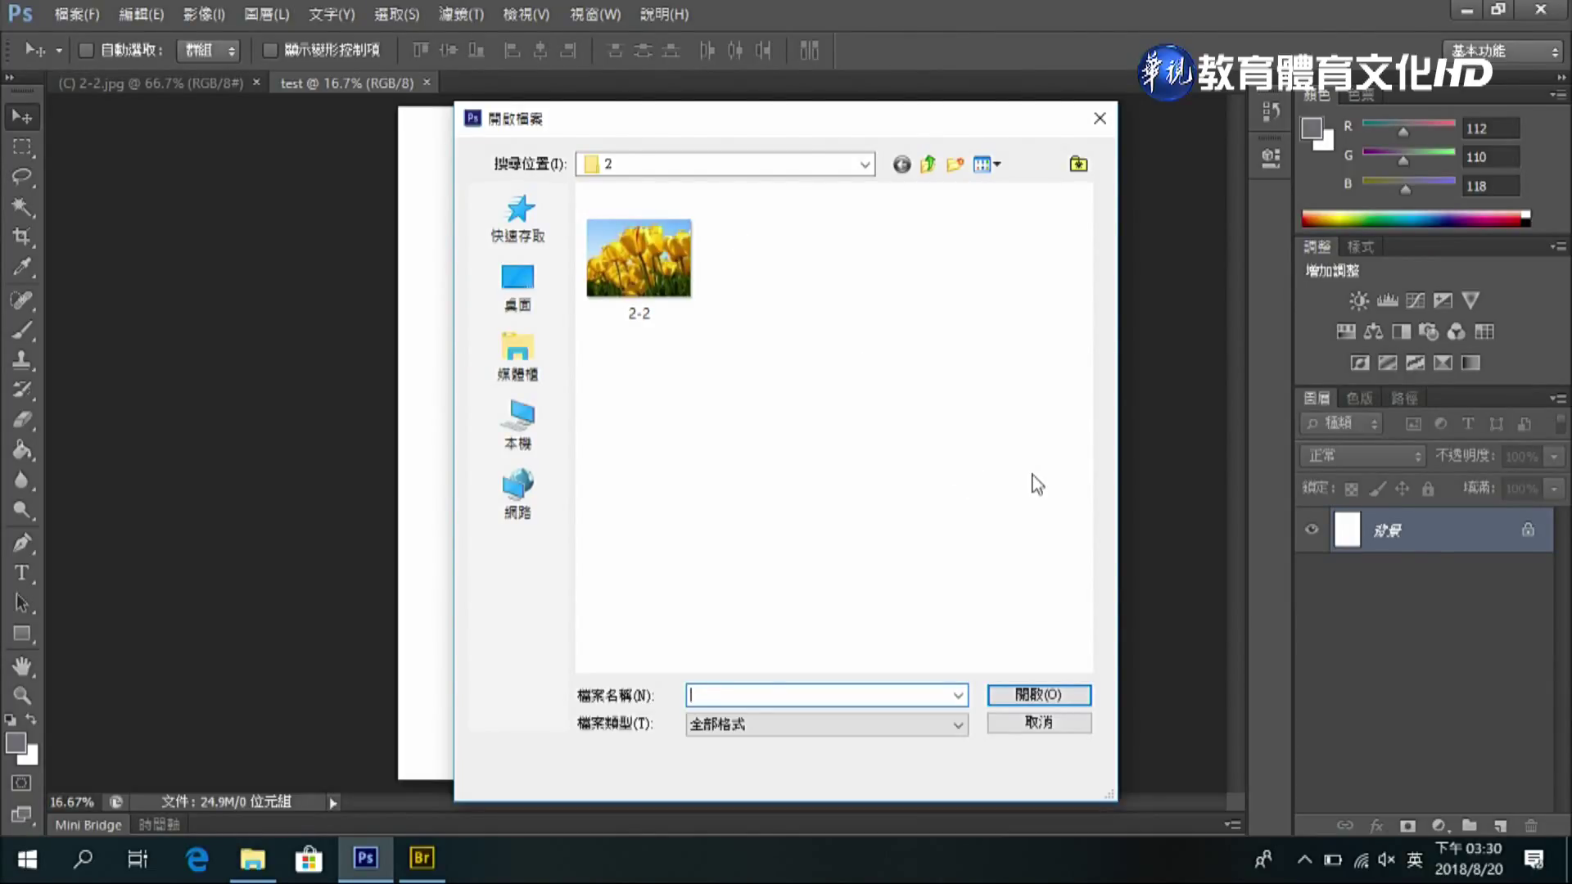
pyautogui.click(1054, 725)
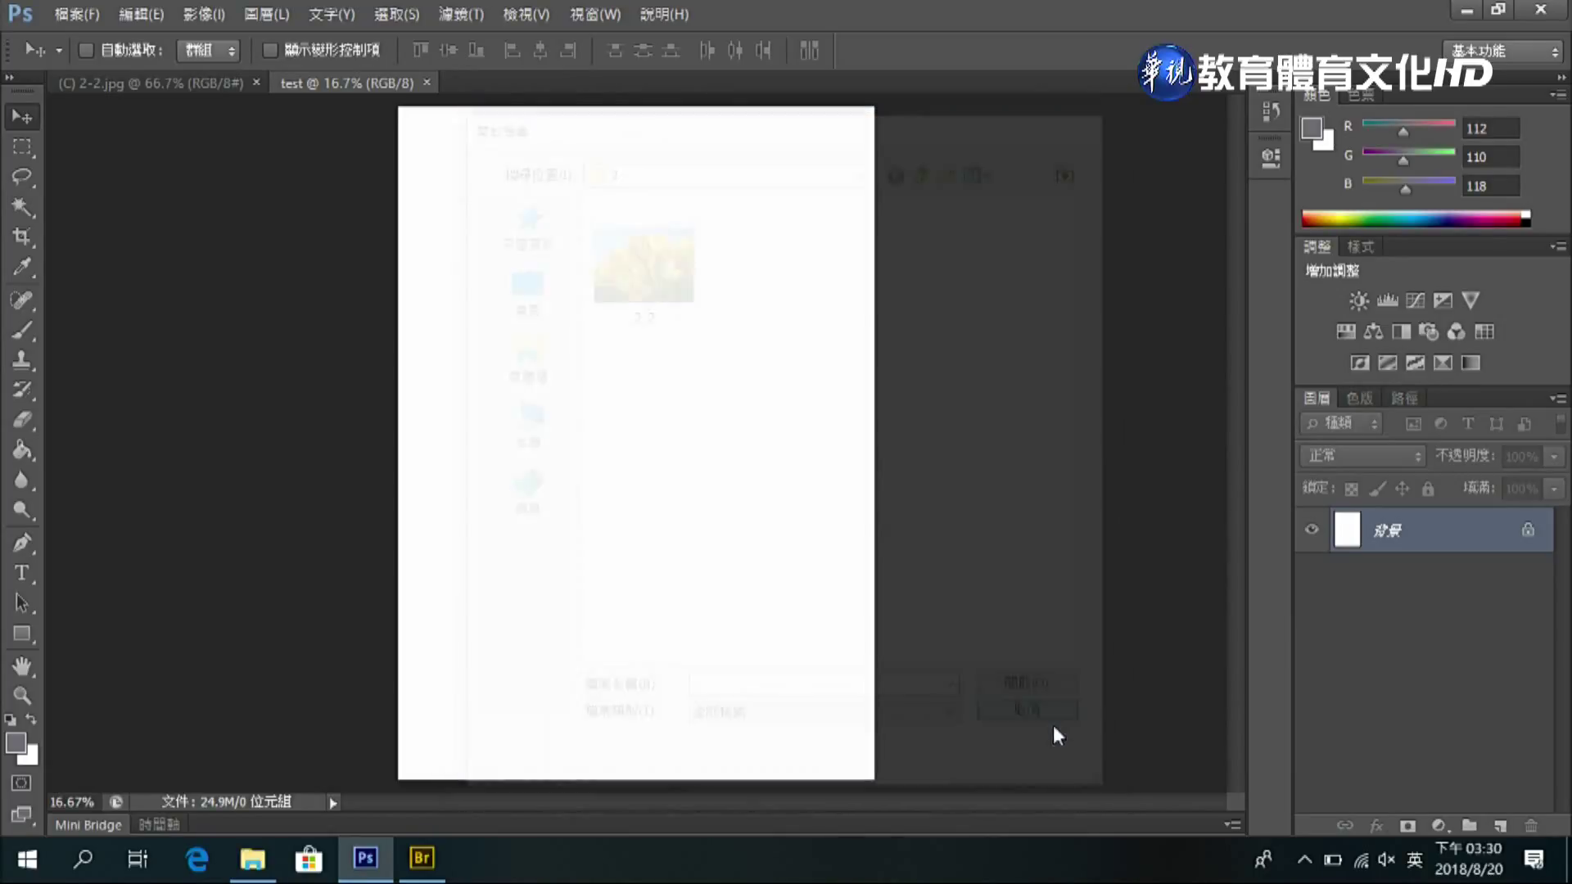
# Switch to Bridge, inspect the metadata of 1-6加油GOGO.jpg and open that image in Photoshop
pyautogui.click(81, 13)
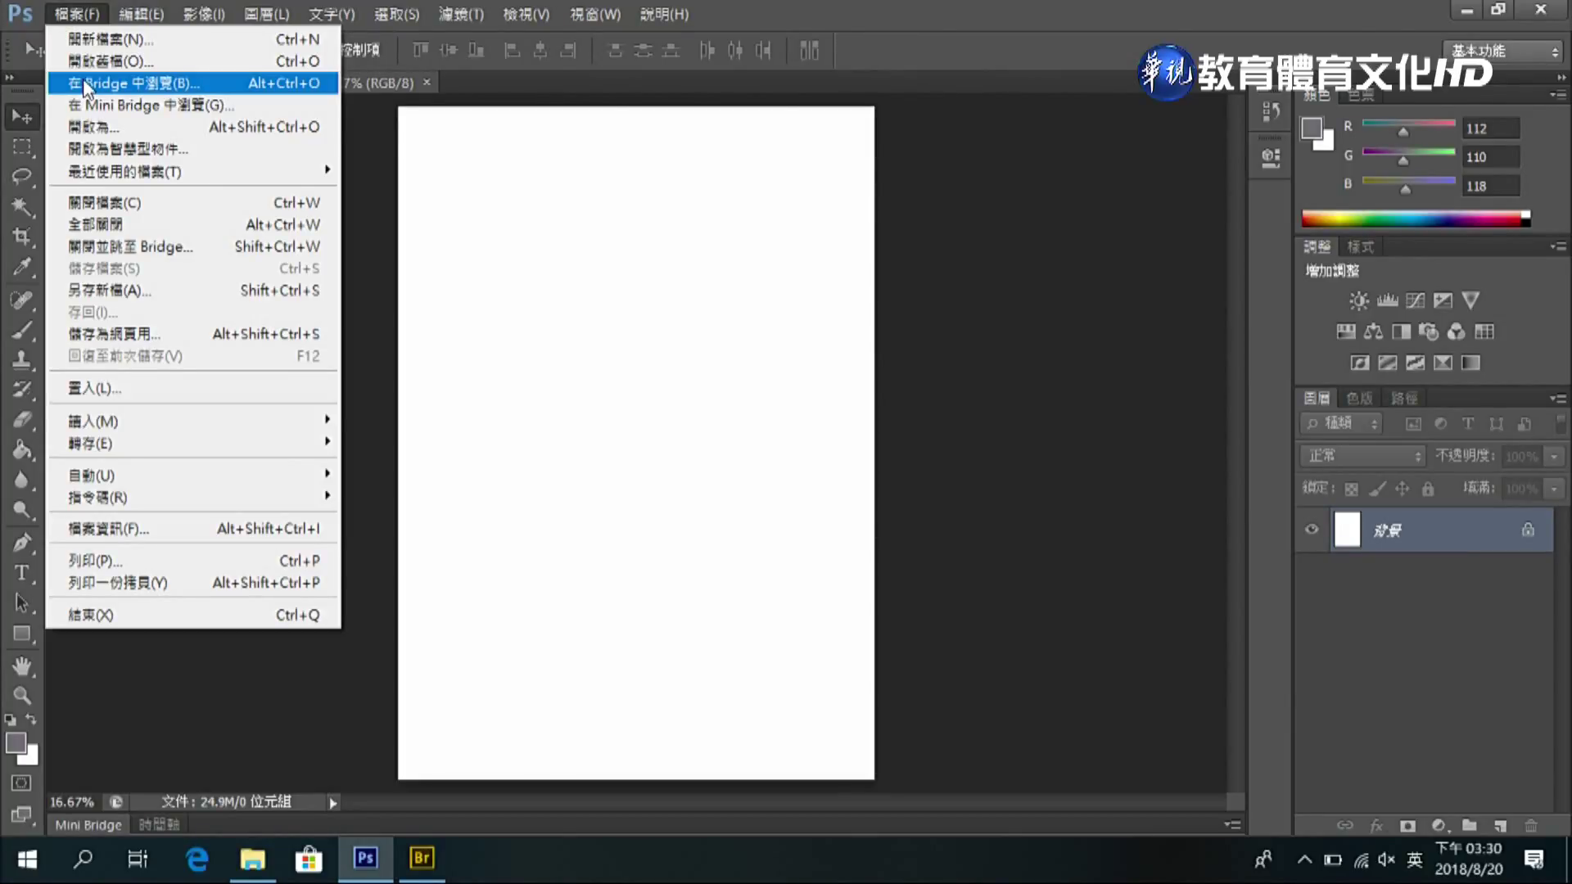
pyautogui.click(432, 866)
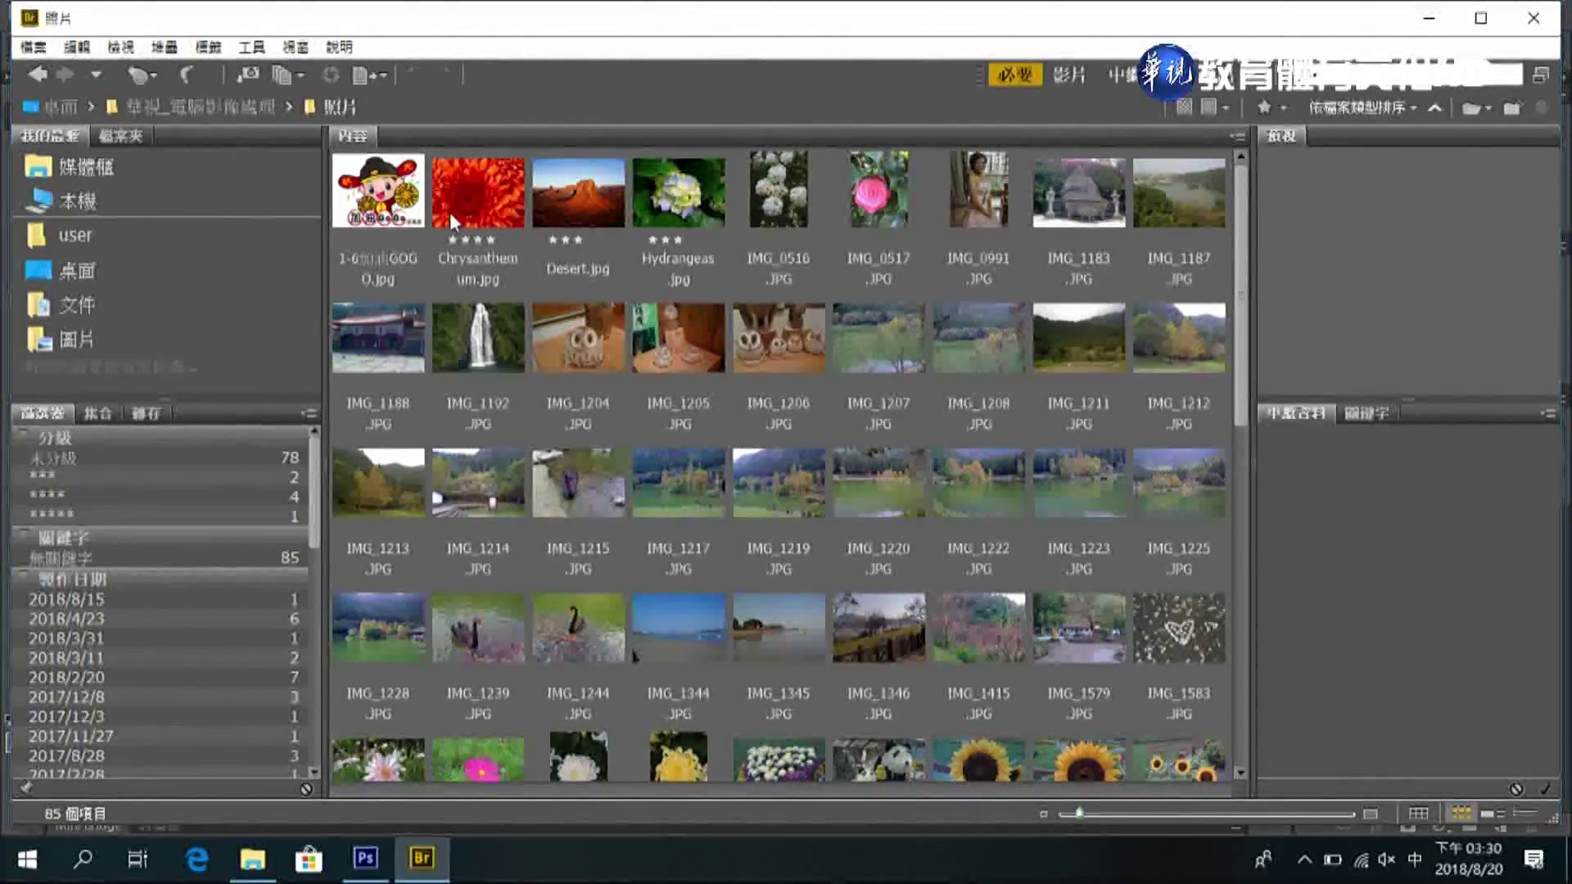
pyautogui.click(384, 214)
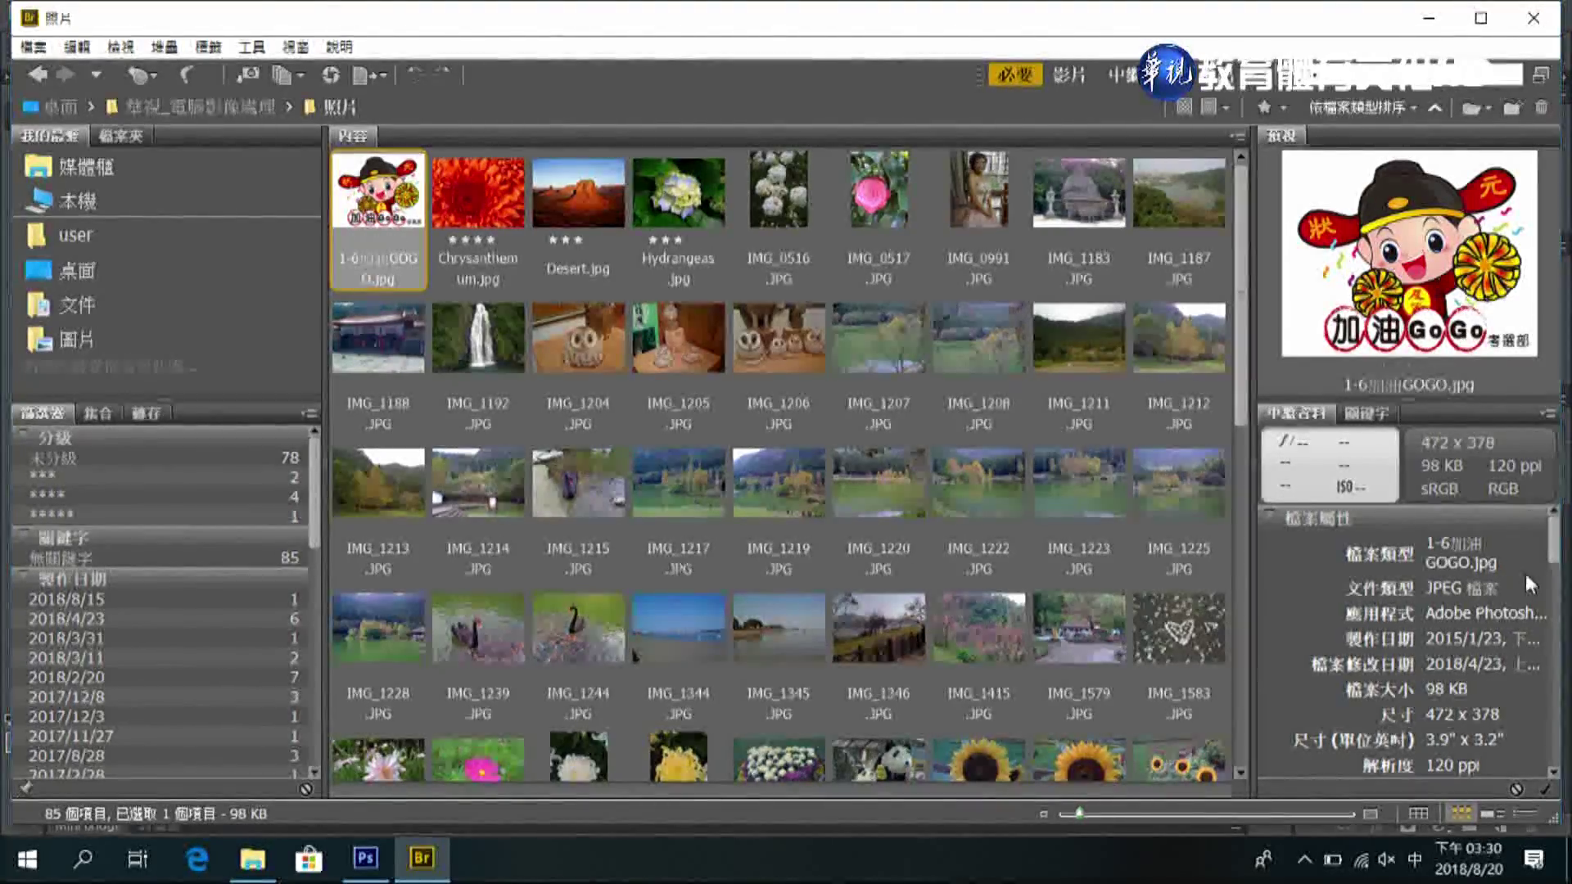
pyautogui.moveTo(1558, 561); pyautogui.dragTo(1562, 573)
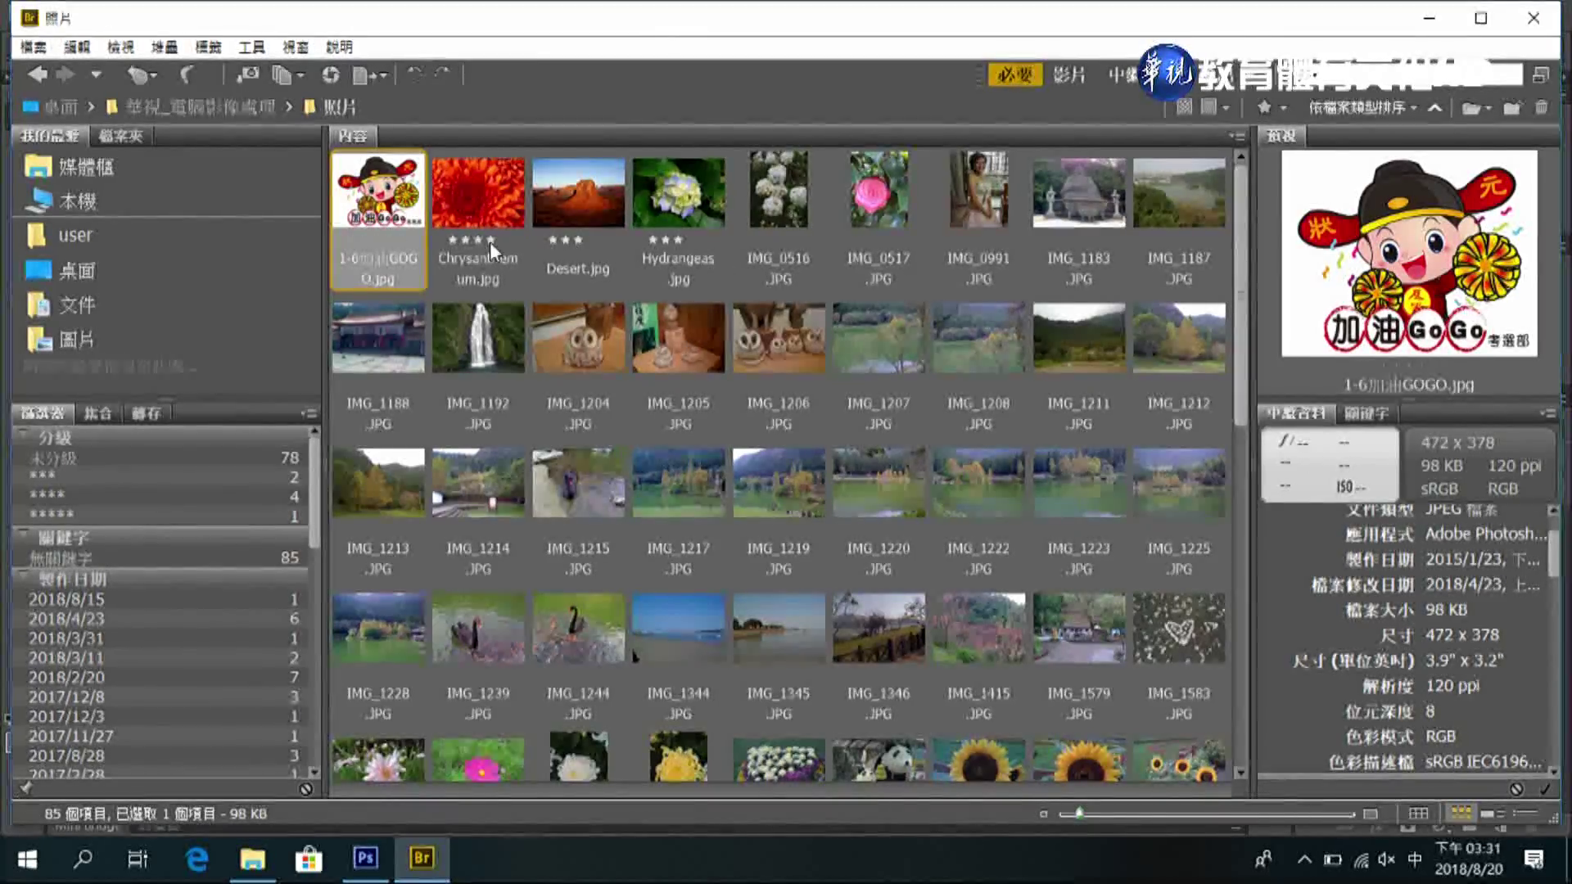
pyautogui.doubleClick(373, 205)
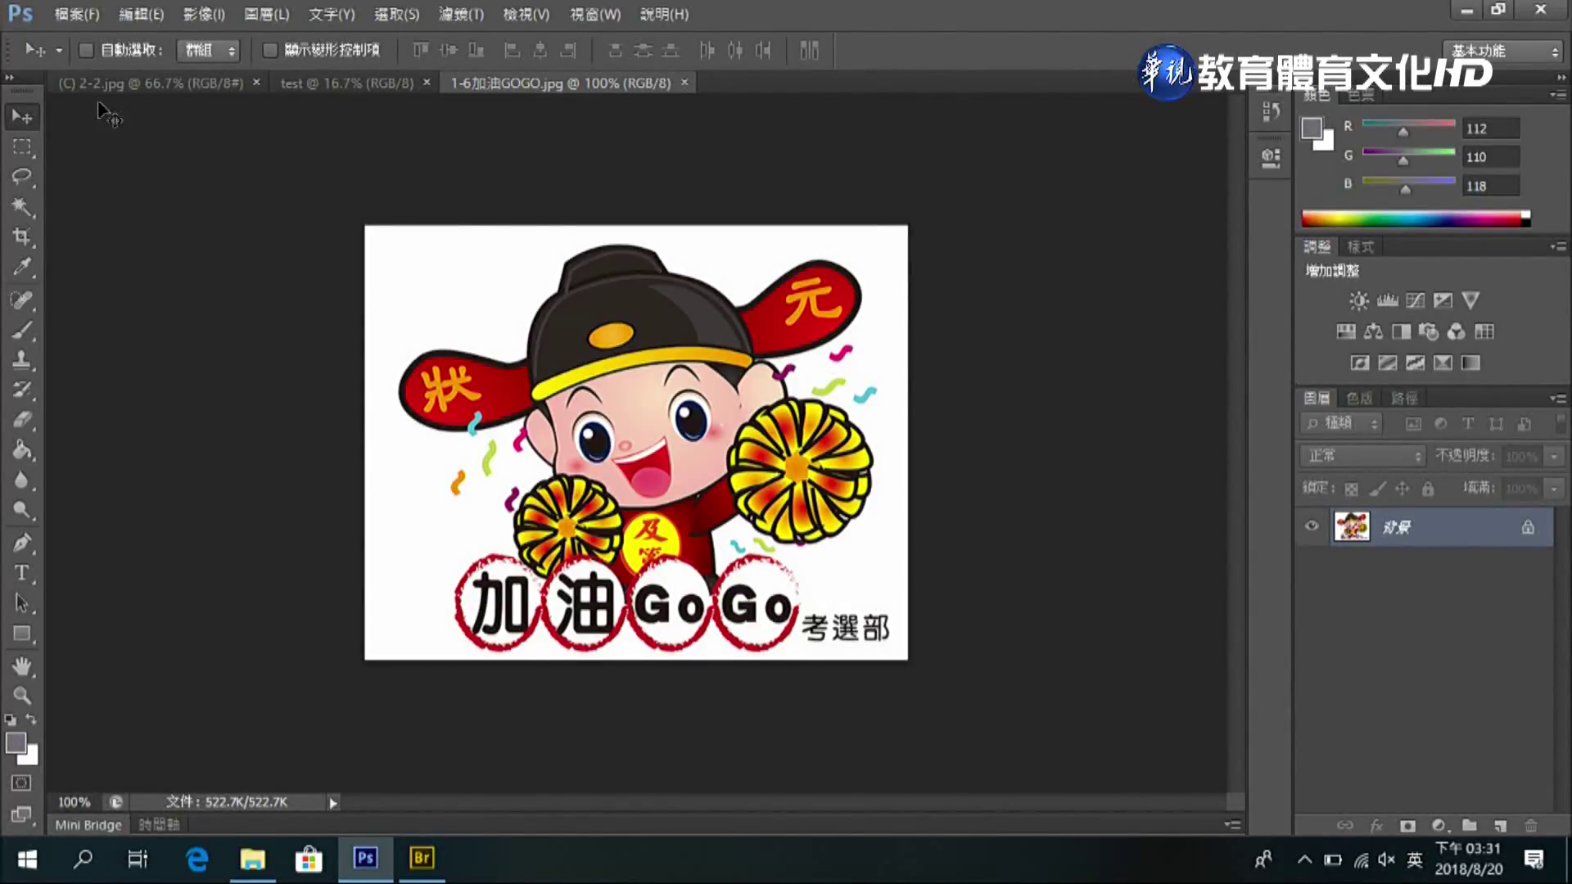
# Examine the file formats offered for saving the 1-6加油GOGO.jpg image as a new file, without saving it
pyautogui.click(69, 18)
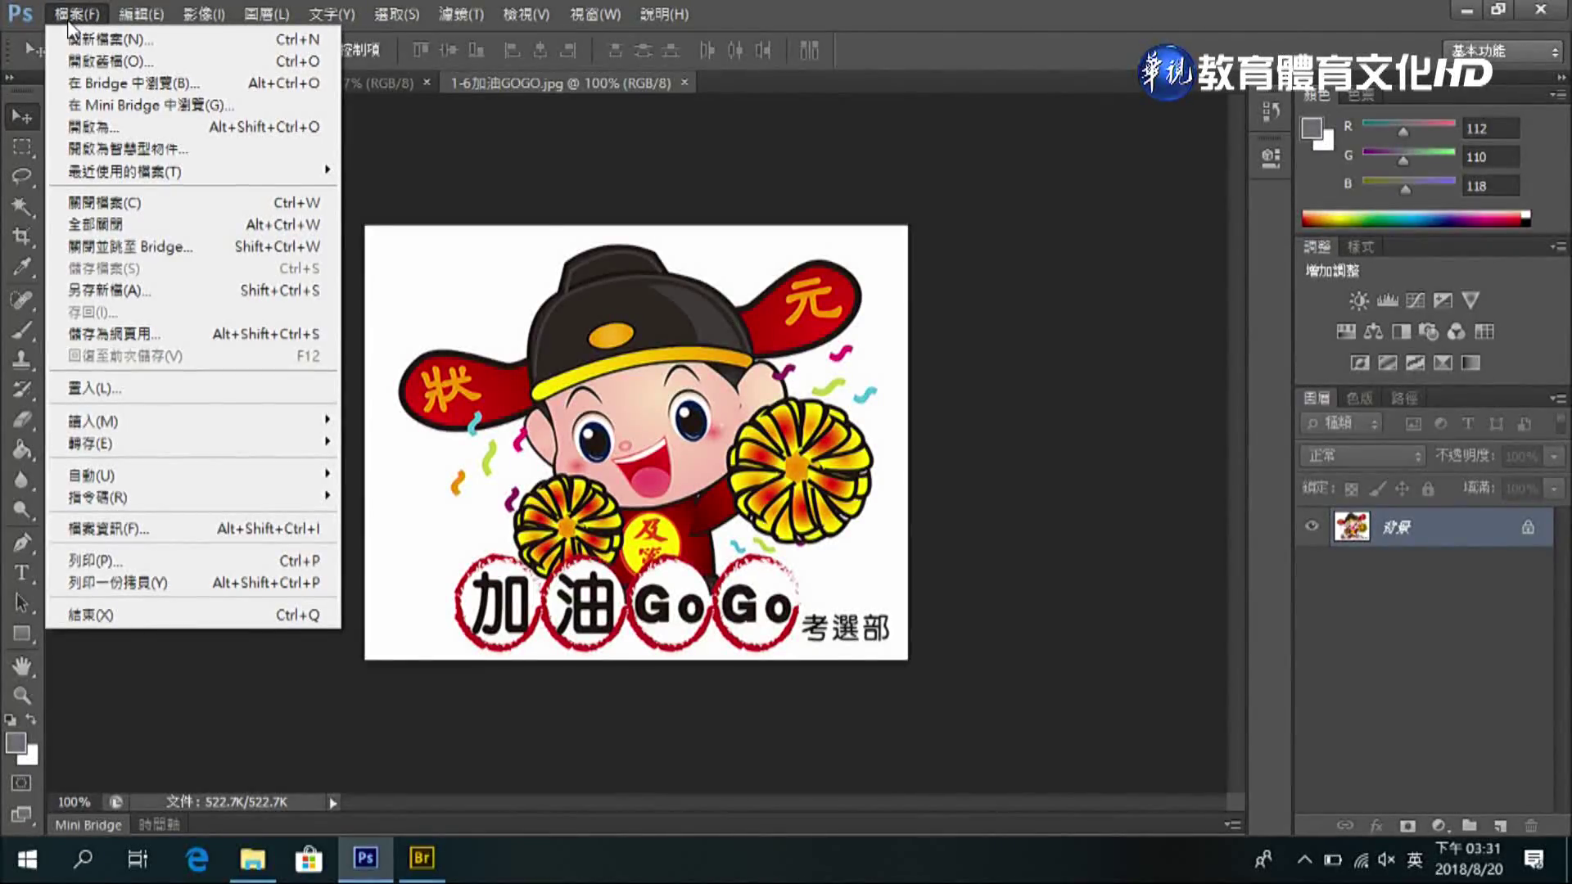
pyautogui.click(99, 291)
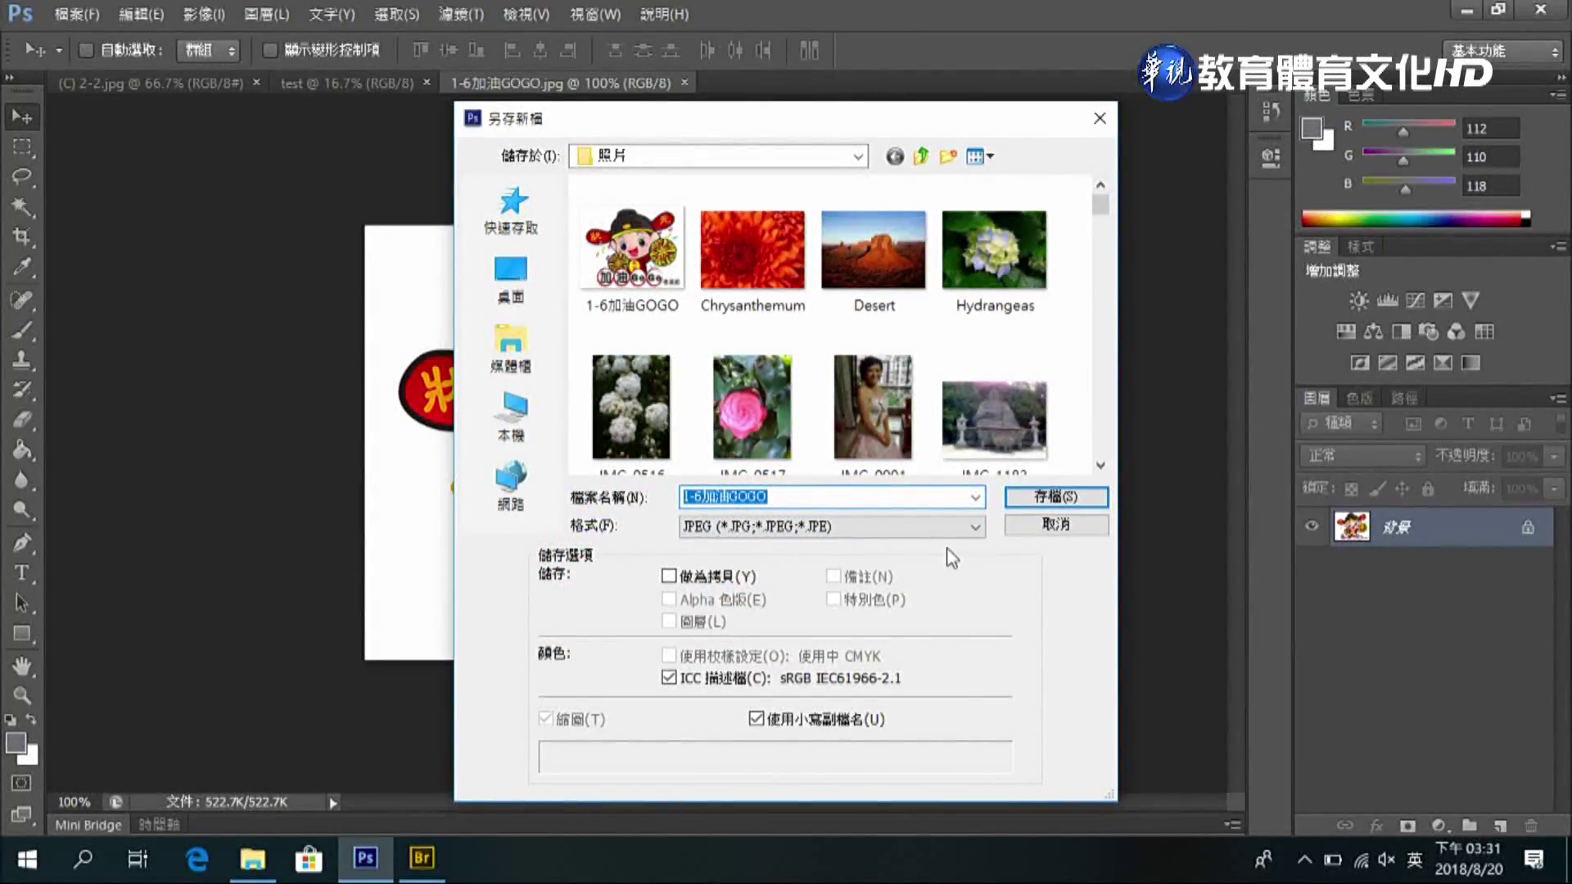
pyautogui.click(976, 527)
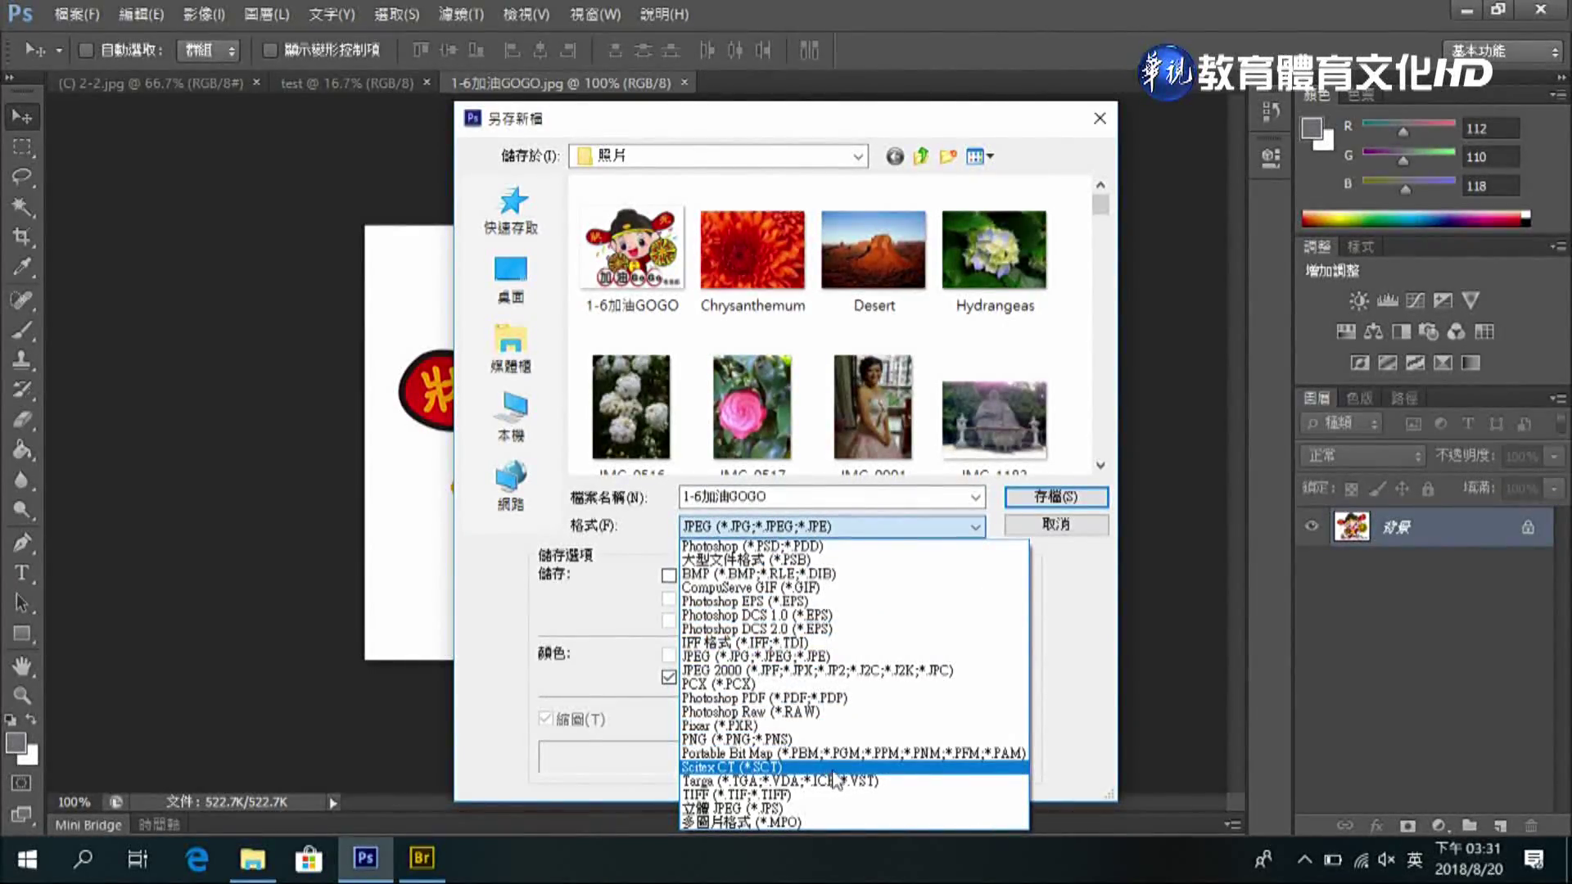
pyautogui.click(1087, 534)
pyautogui.click(1075, 532)
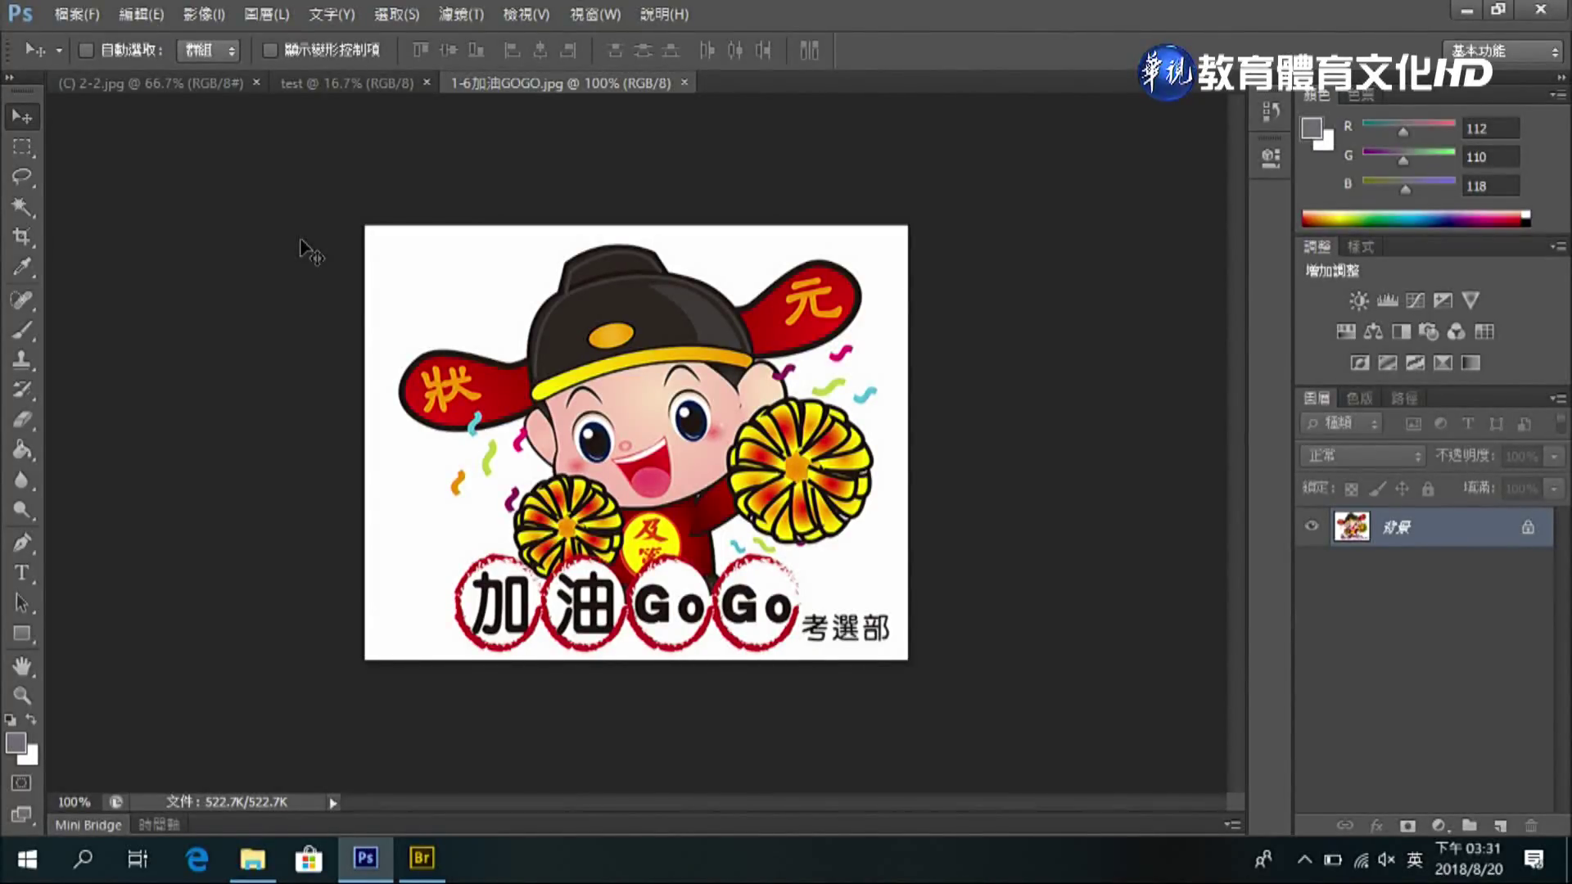
# Open the Save for Web settings for the 1-6加油GOGO.jpg image
pyautogui.click(65, 15)
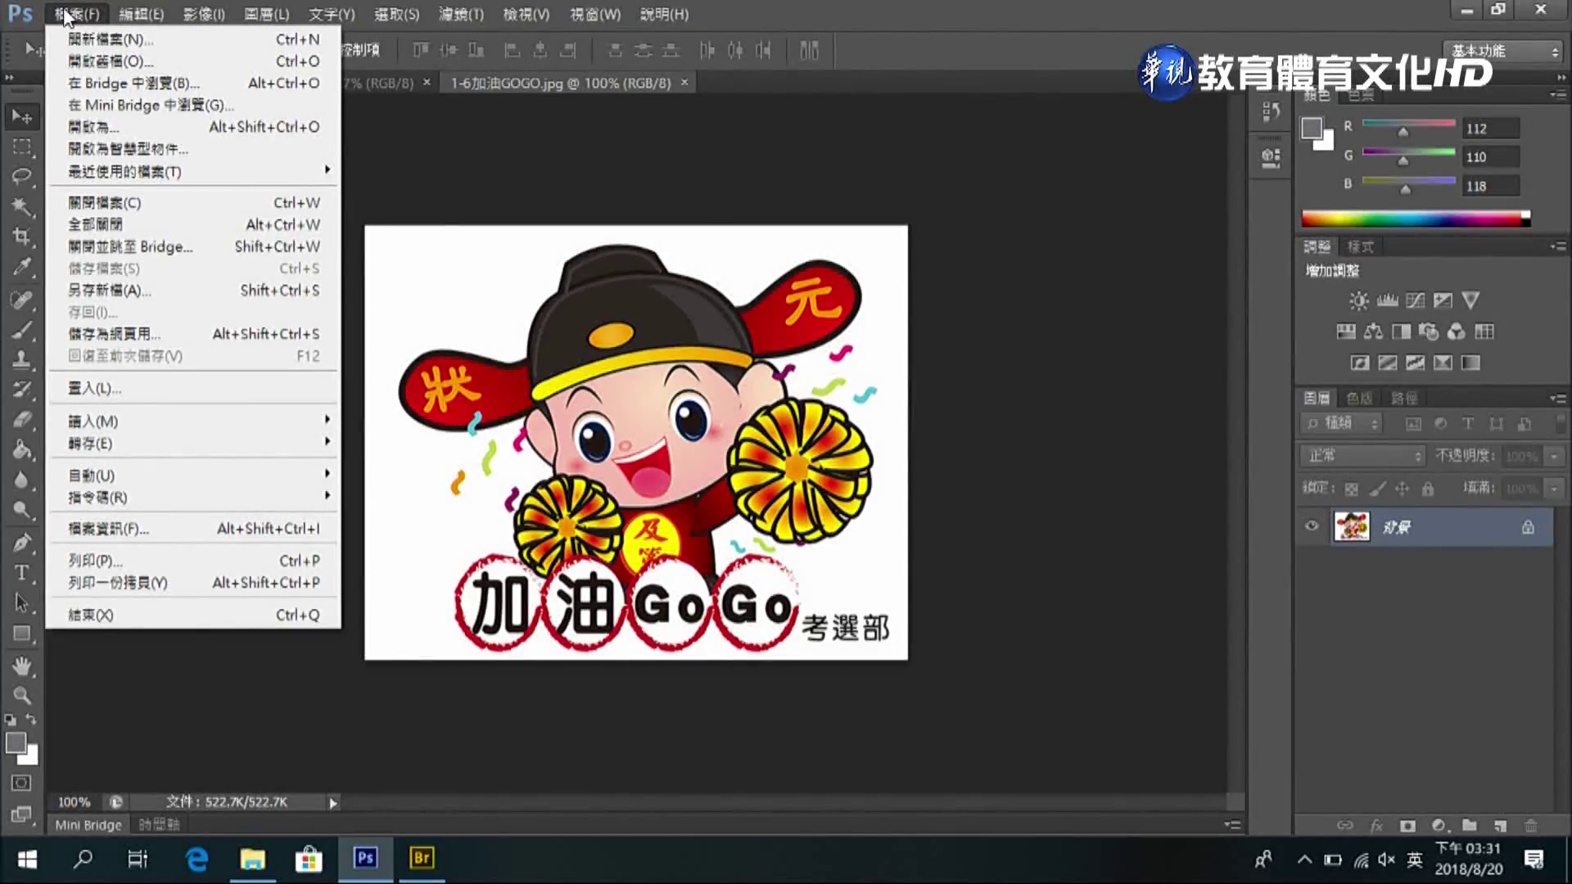
pyautogui.click(172, 328)
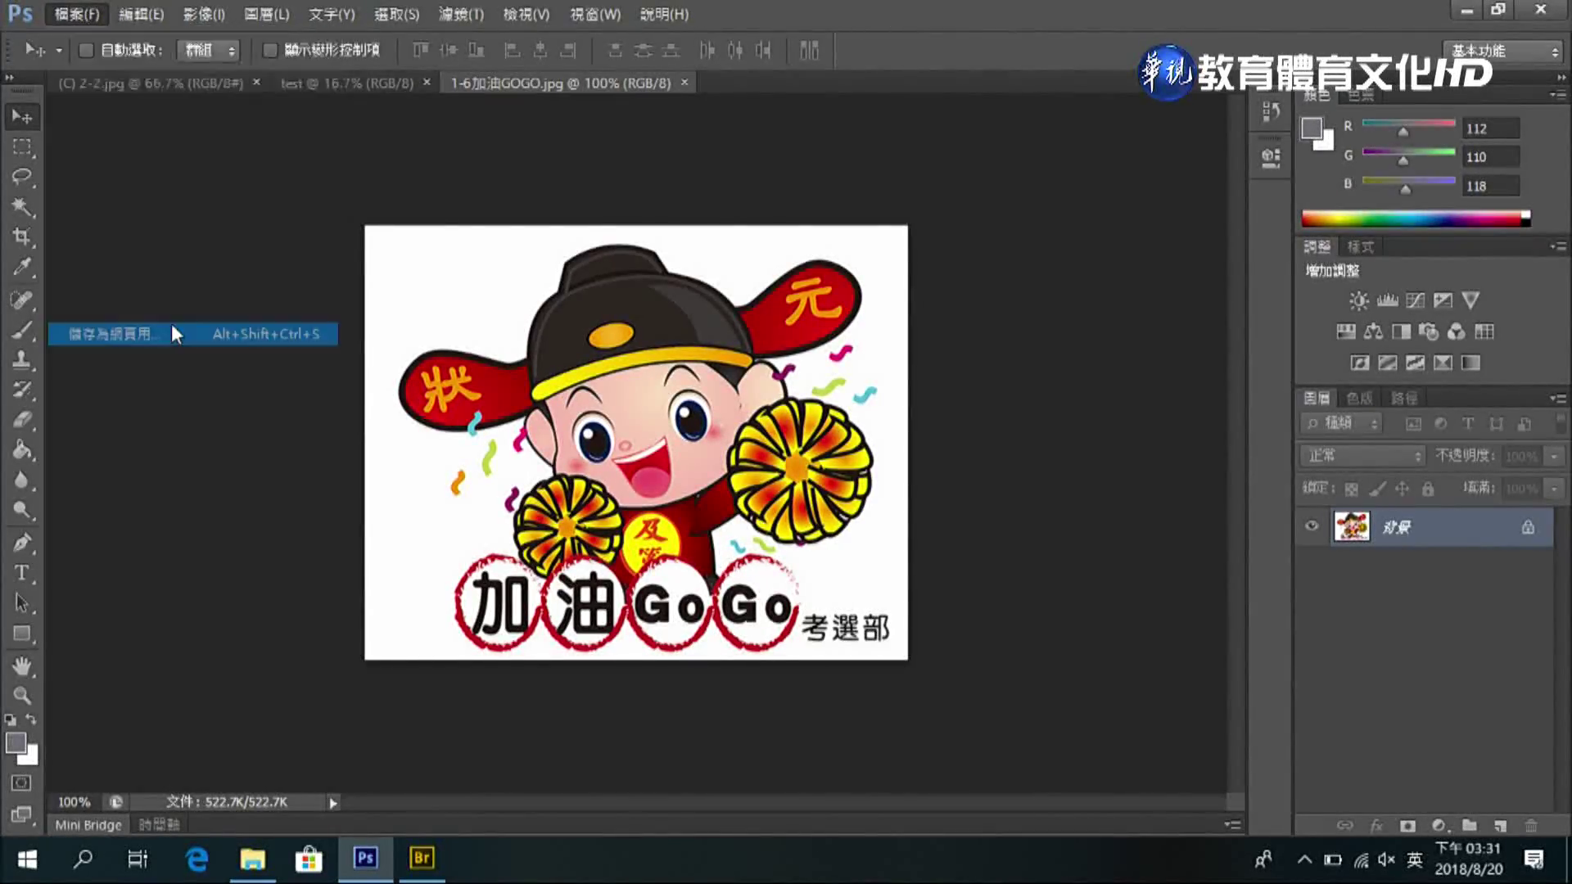
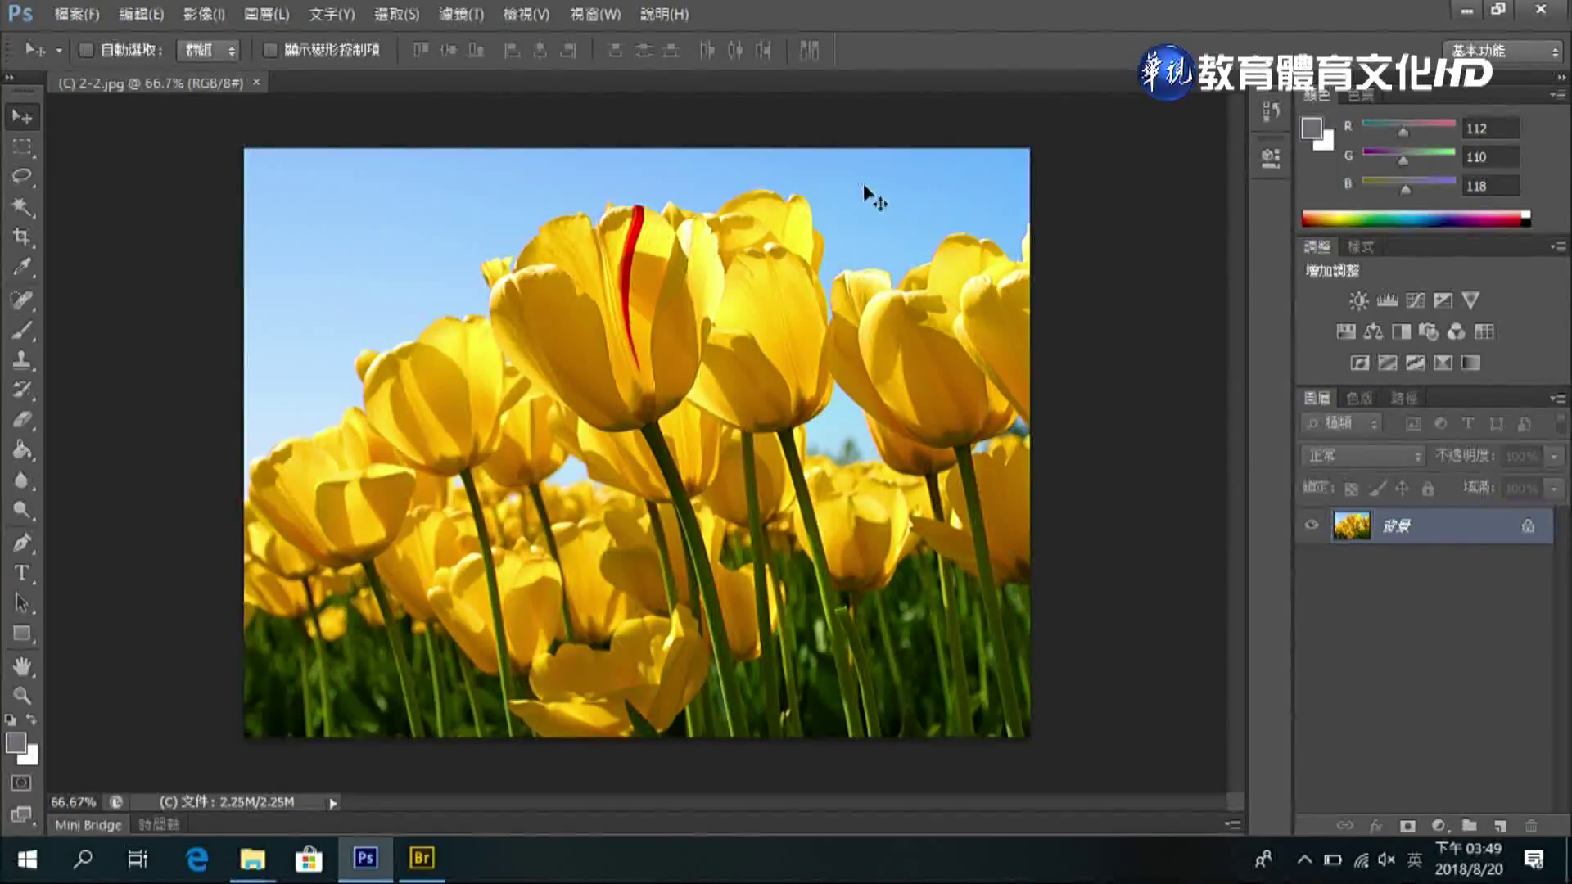
# Open the Image Size settings for the tulip photo 2-2.jpg
pyautogui.click(194, 16)
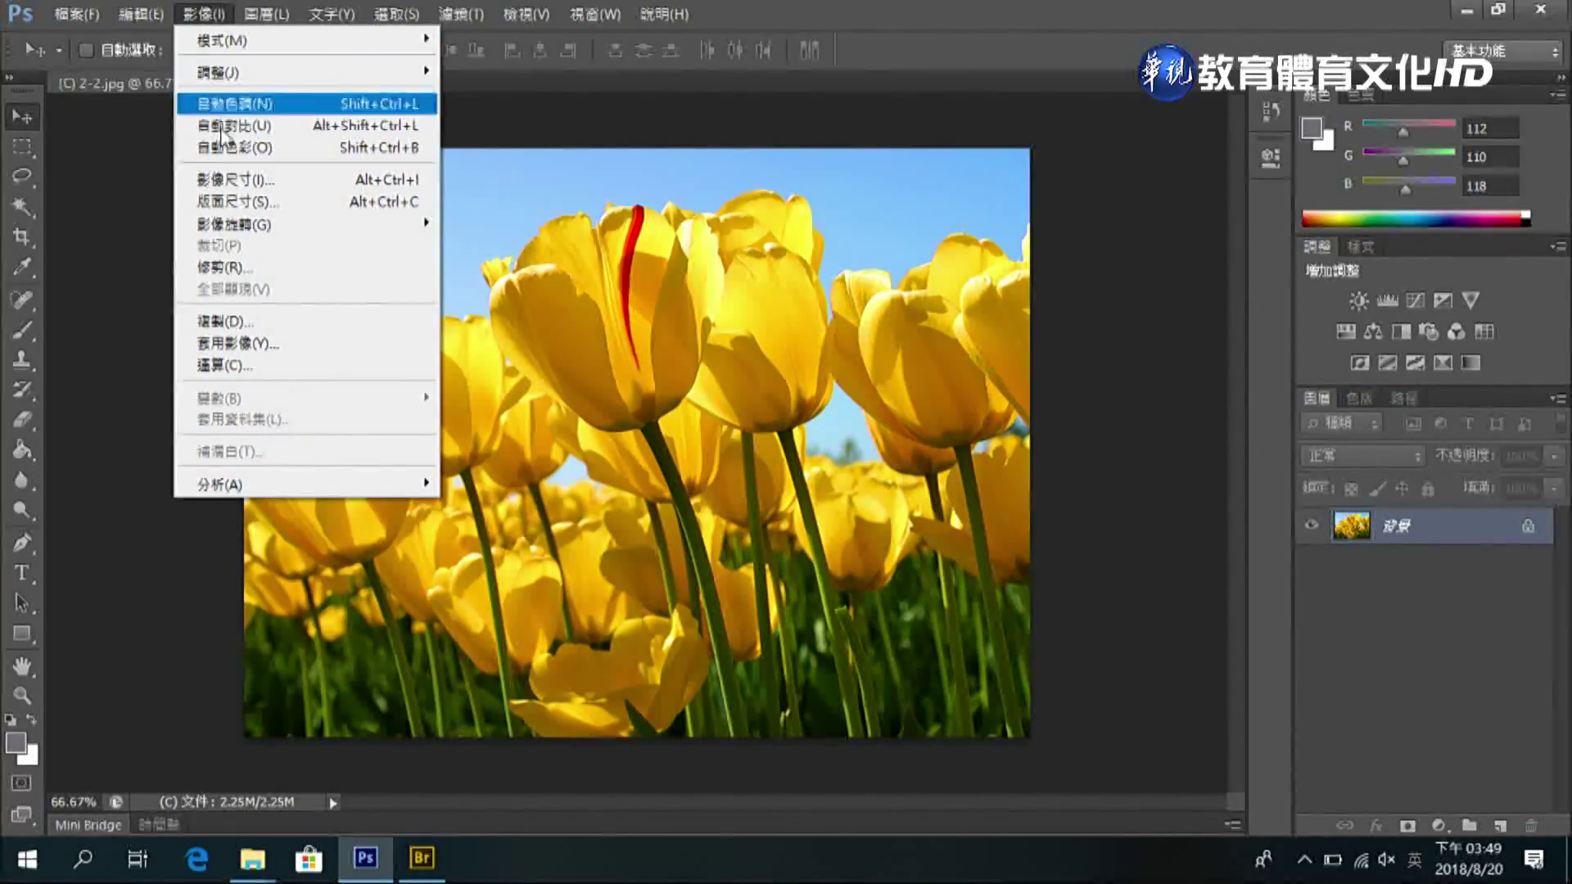
pyautogui.click(232, 176)
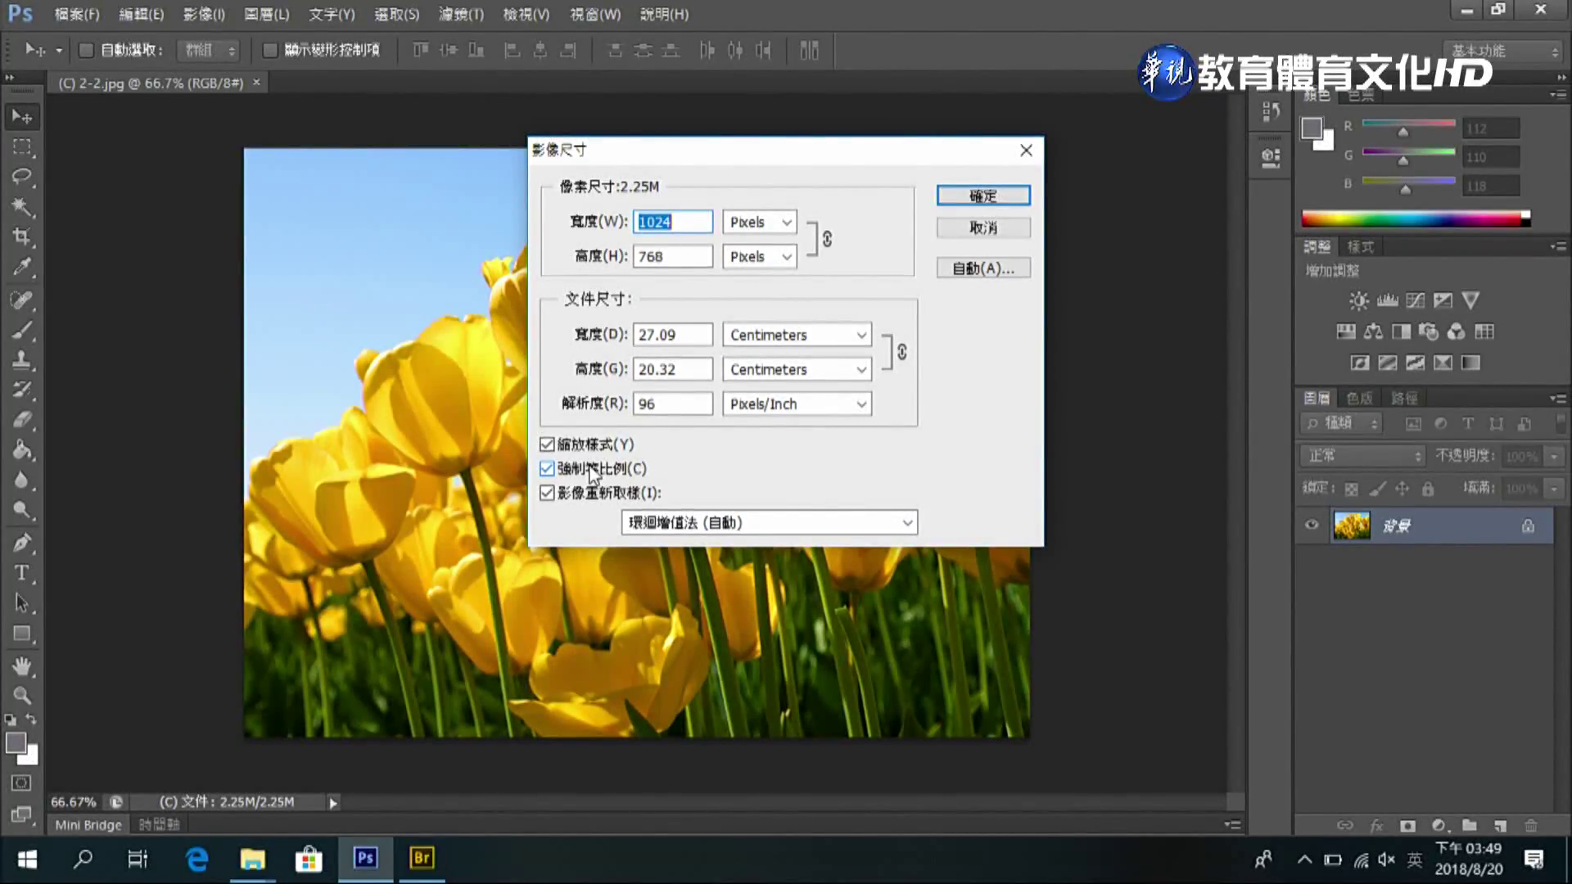
# With Constrain Proportions turned off, try a document width of 2.09 cm and restore it to 27.09 cm
pyautogui.click(547, 471)
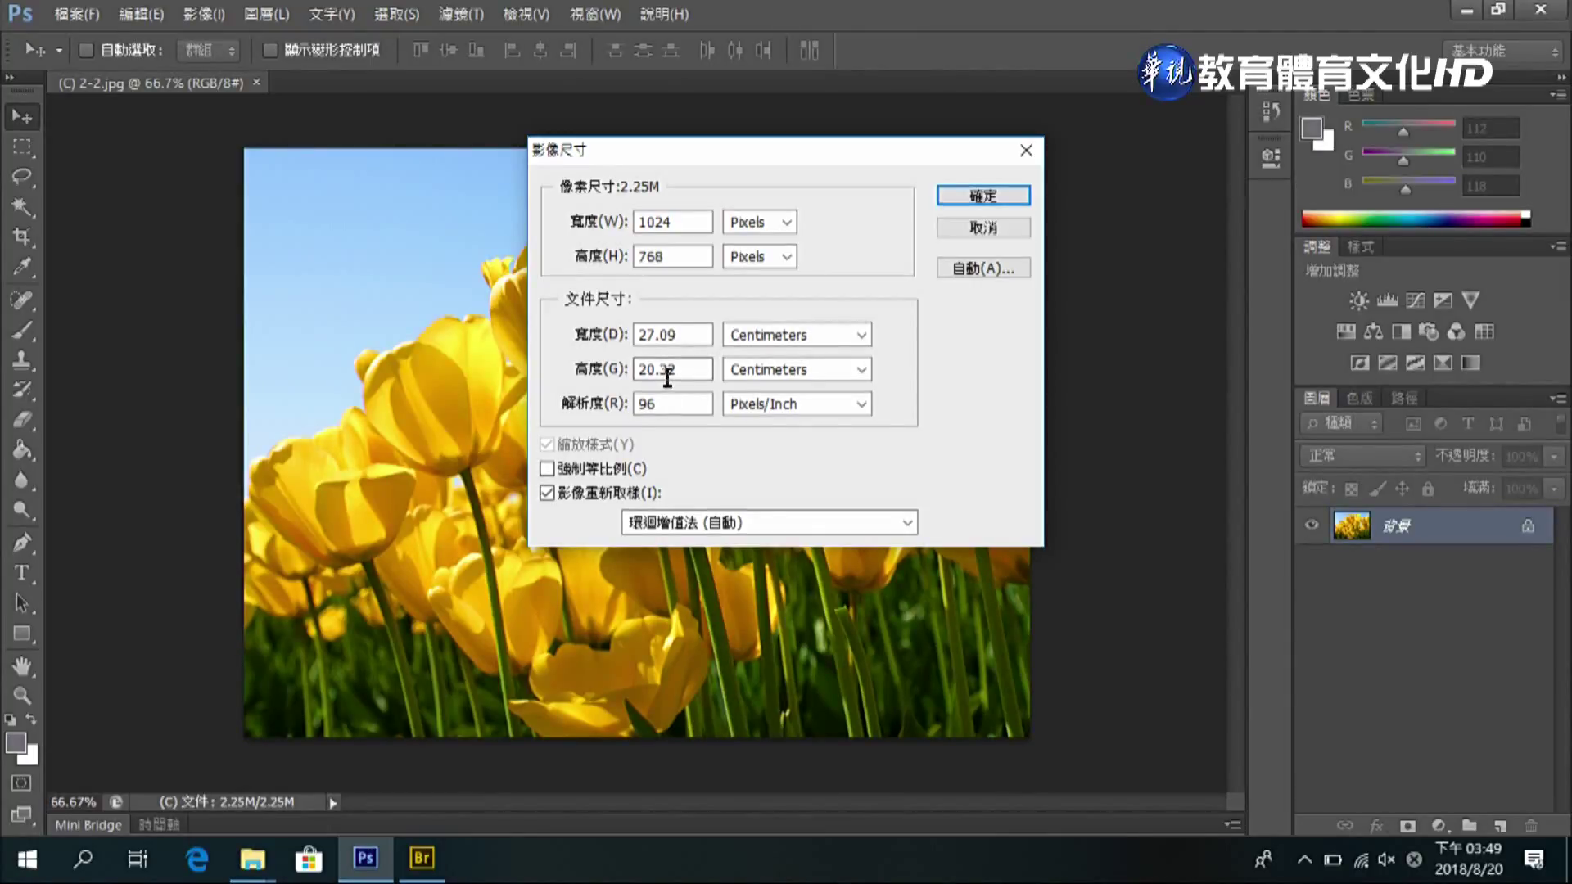
pyautogui.click(656, 334)
pyautogui.press('BackSpace')
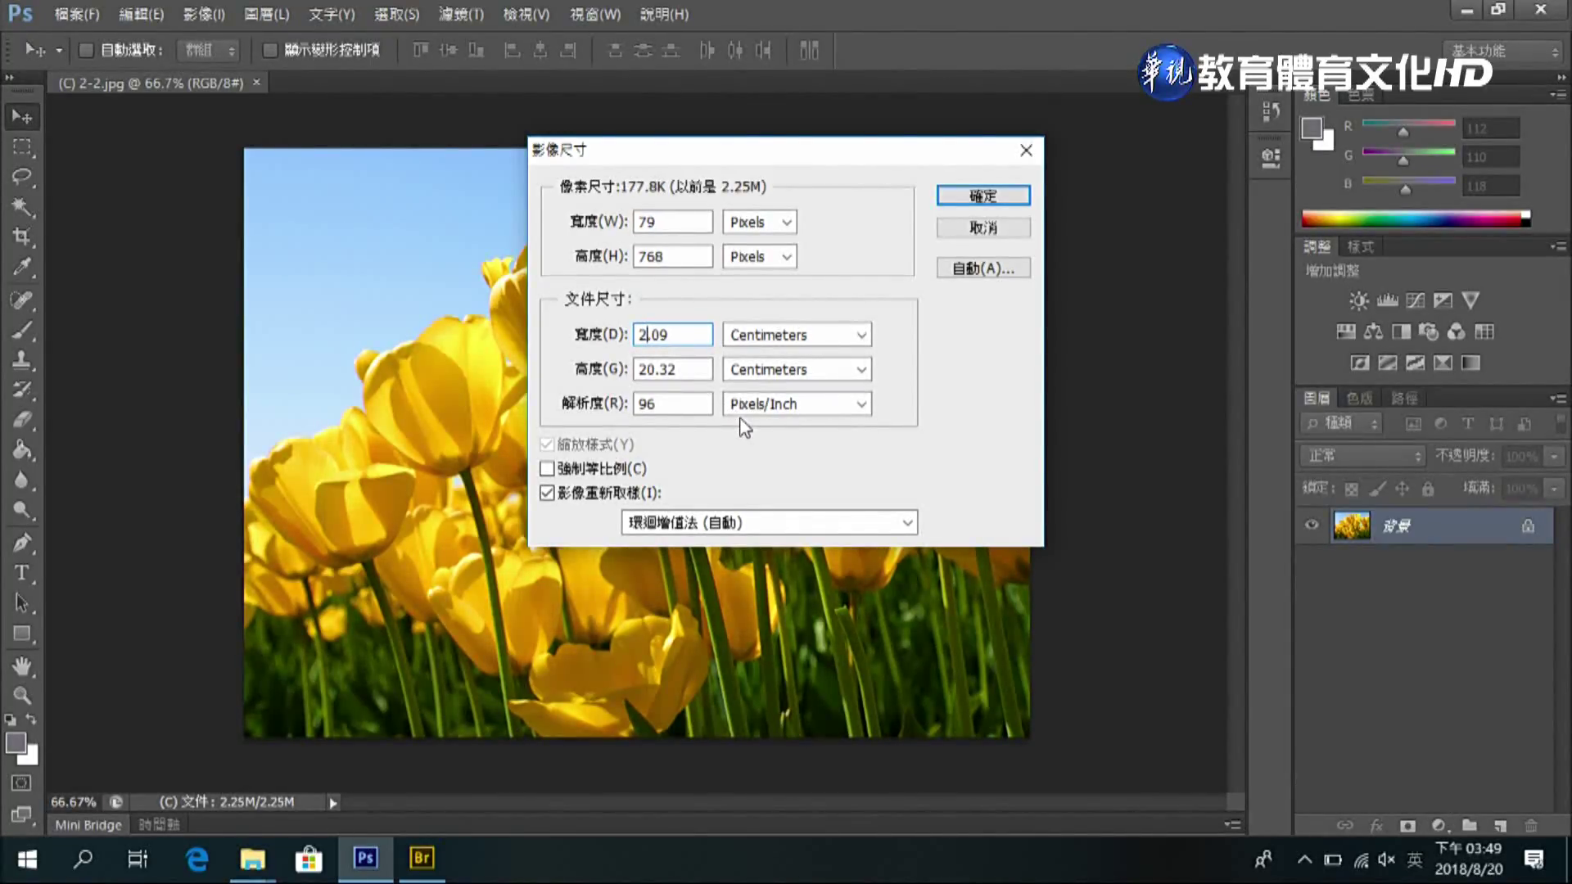
pyautogui.click(684, 365)
pyautogui.click(648, 331)
pyautogui.write('7')
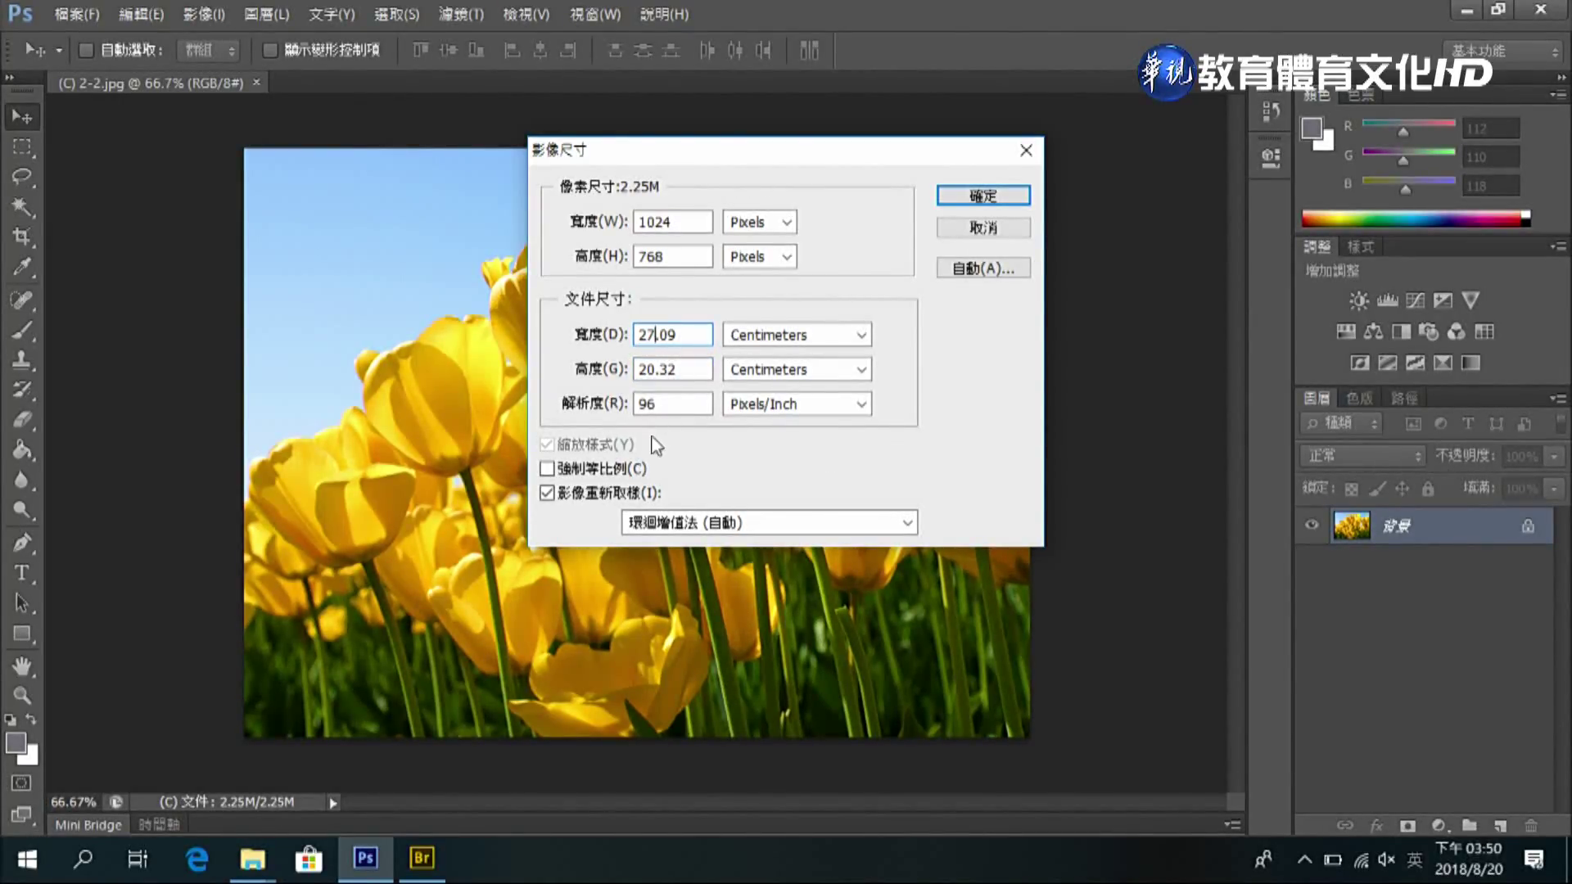
# Turn Constrain Proportions back on and set the document width to 20.09 cm
pyautogui.click(570, 470)
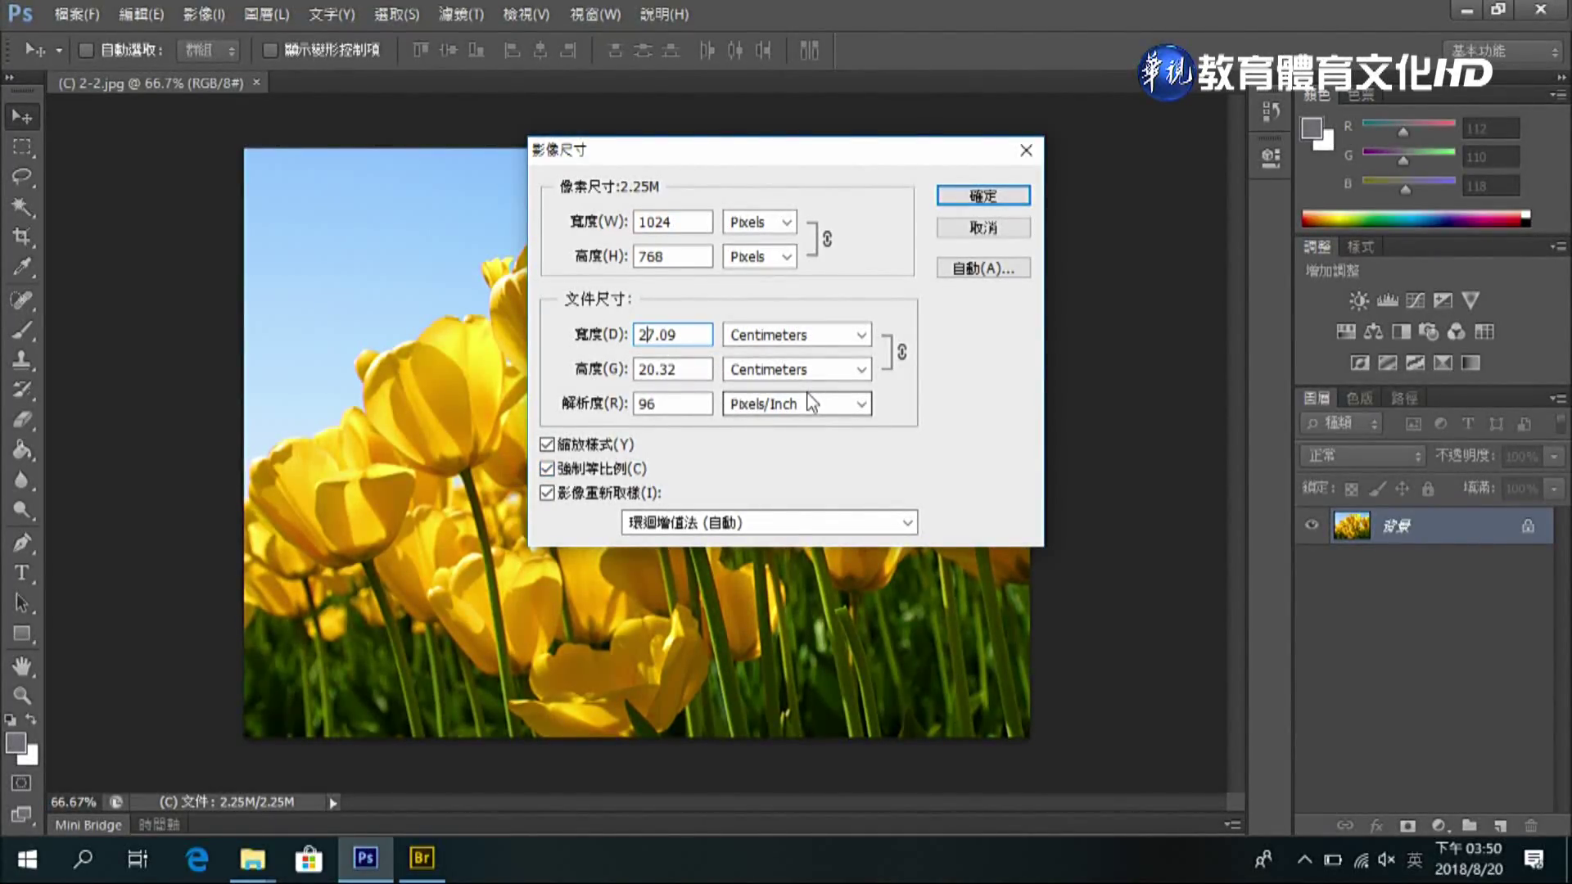
pyautogui.press('Delete')
pyautogui.write('0')
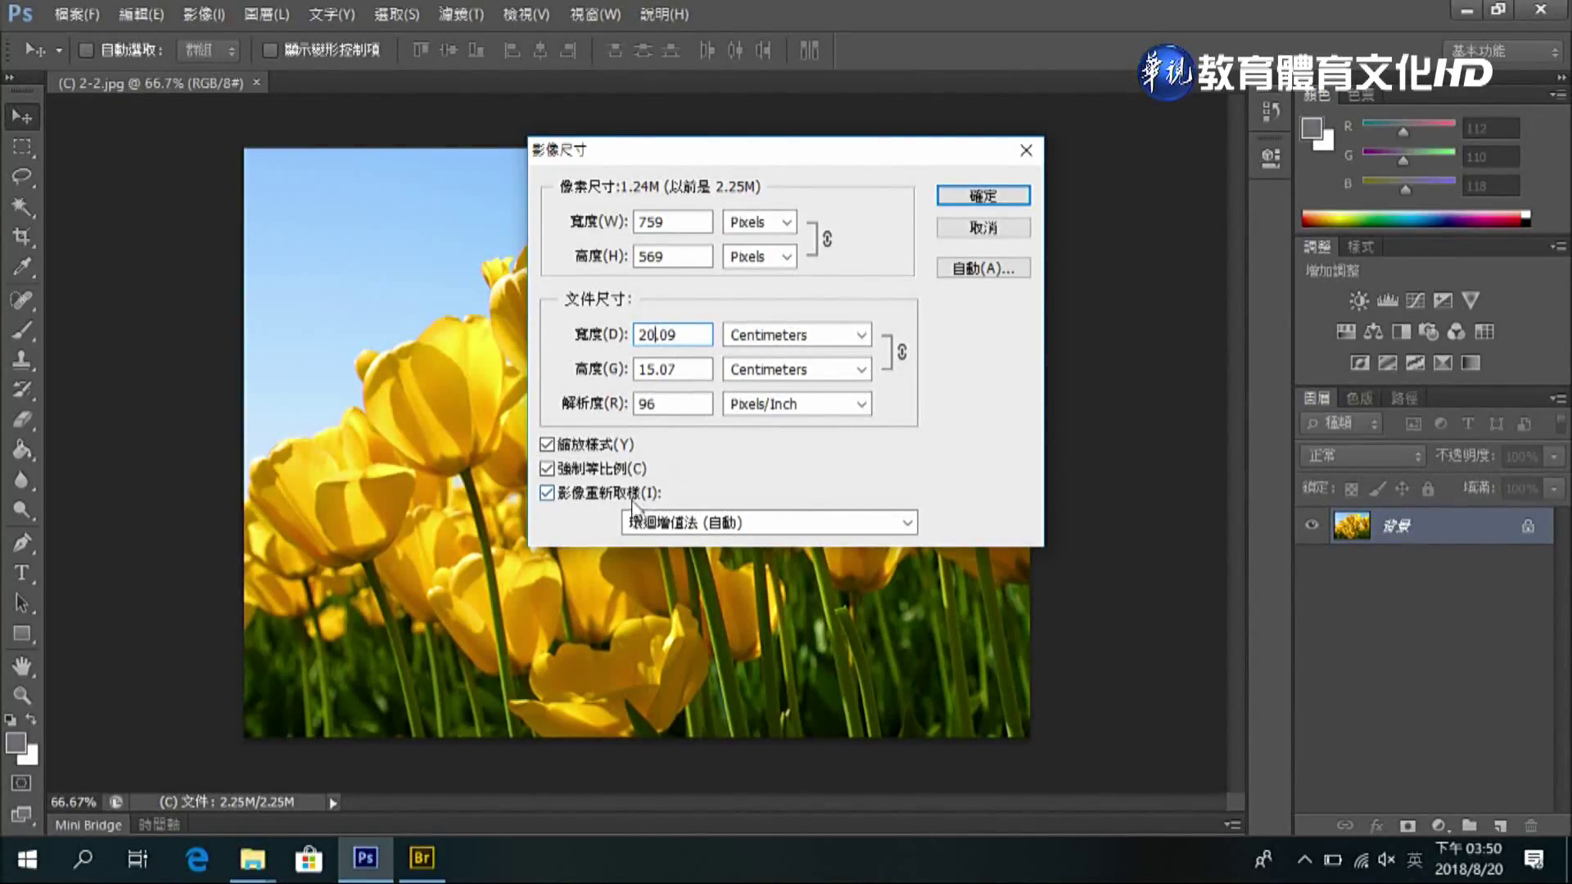
# Turn off image resampling and set the tulip photo's resolution to 200 pixels/inch
pyautogui.click(547, 493)
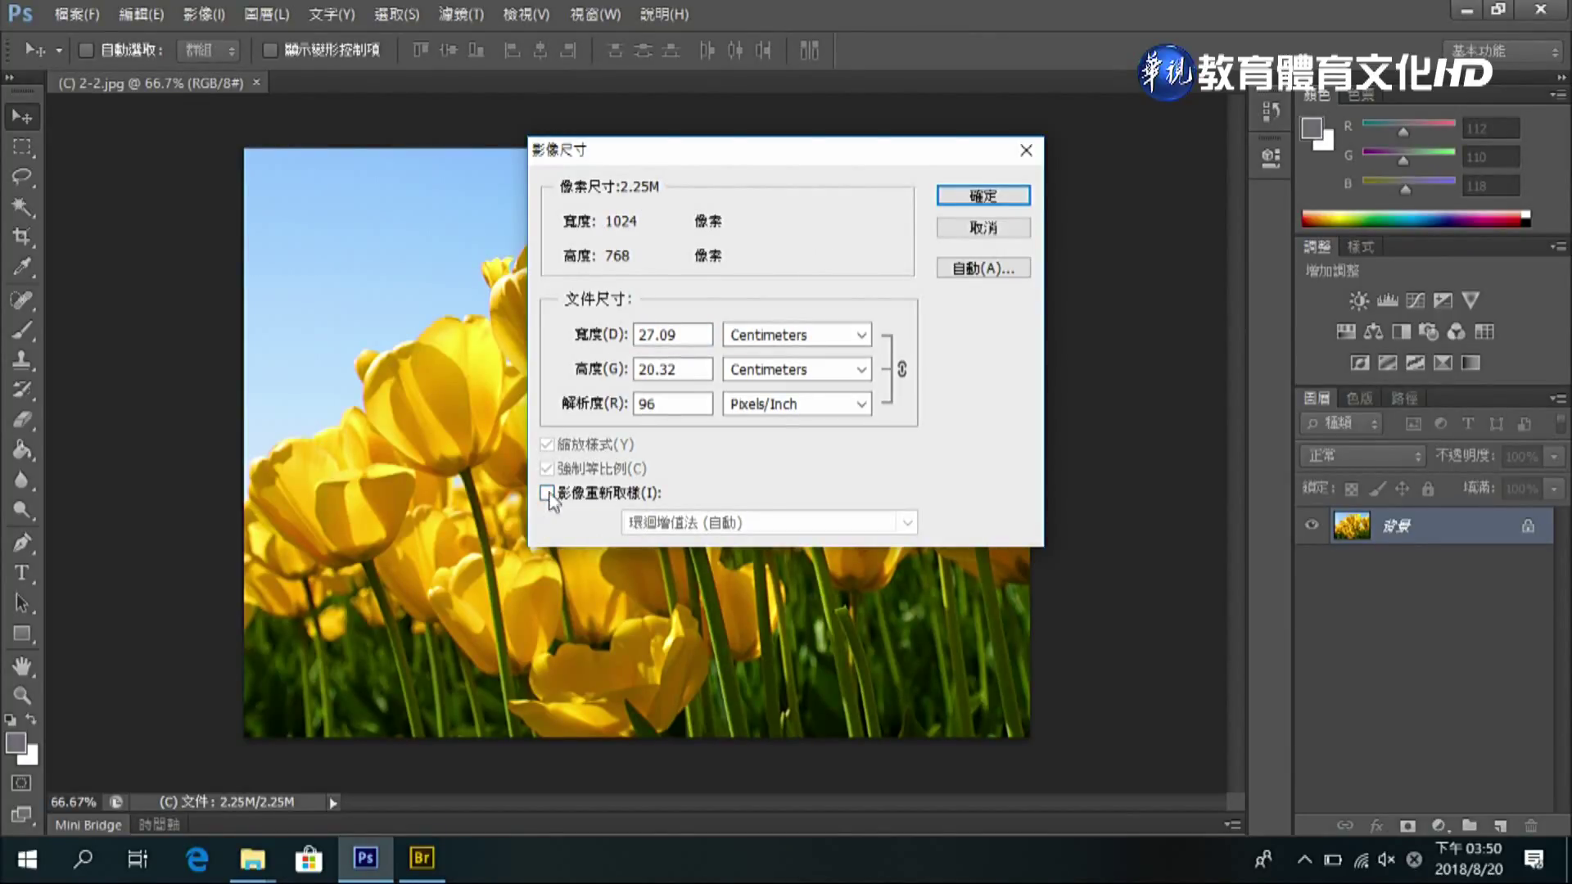
pyautogui.click(666, 405)
pyautogui.press('BackSpace')
pyautogui.press('BackSpace')
pyautogui.write('200')
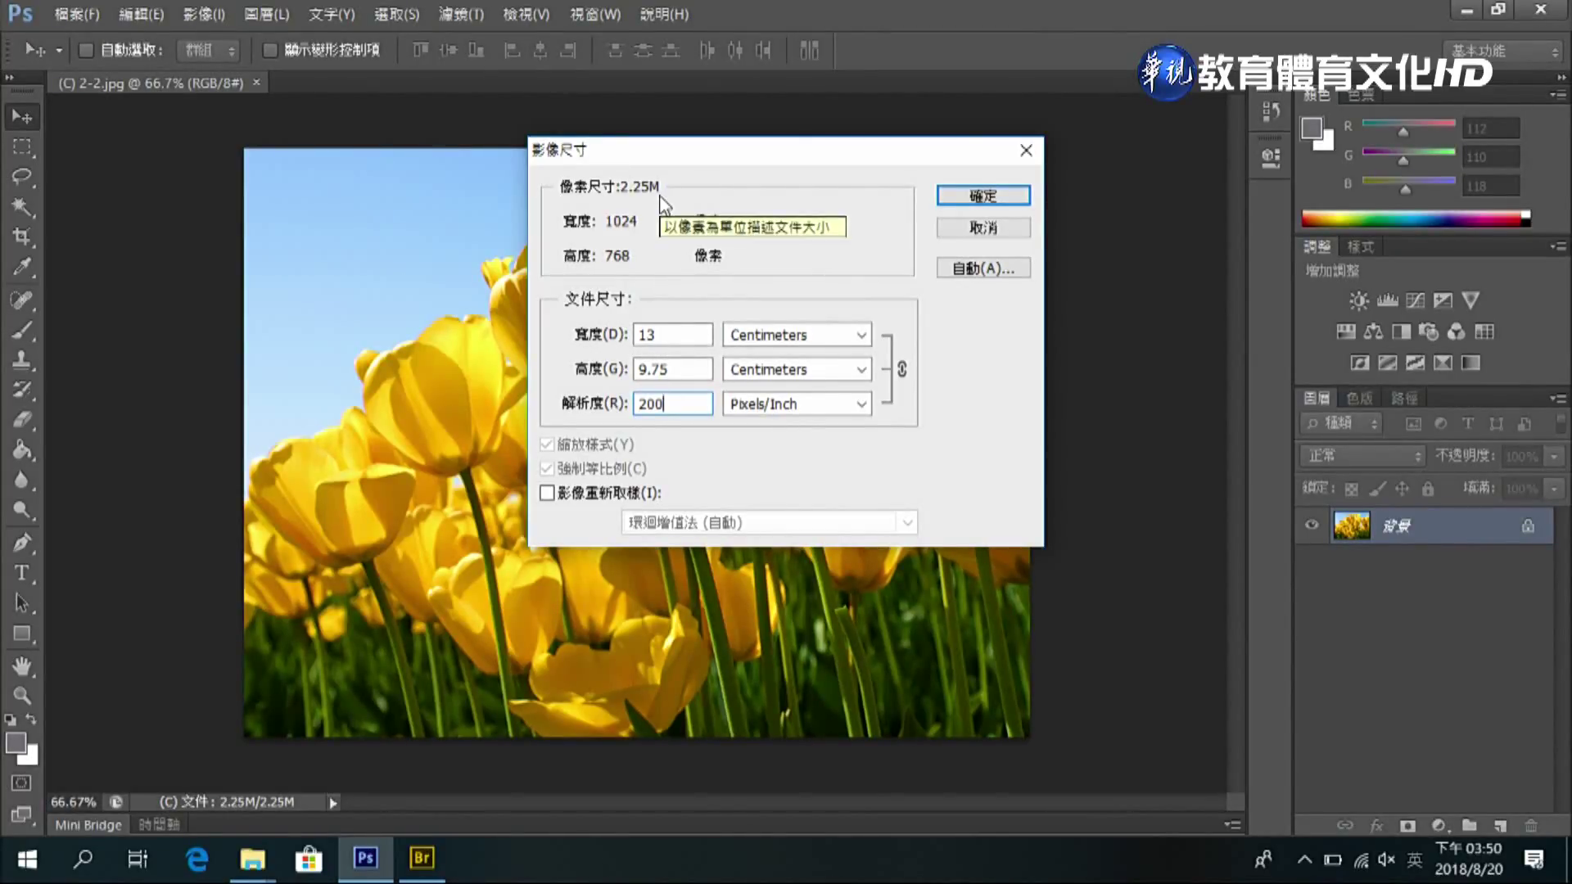
# Discard the pending Image Size changes and open the Canvas Size settings for the tulip photo
pyautogui.click(974, 231)
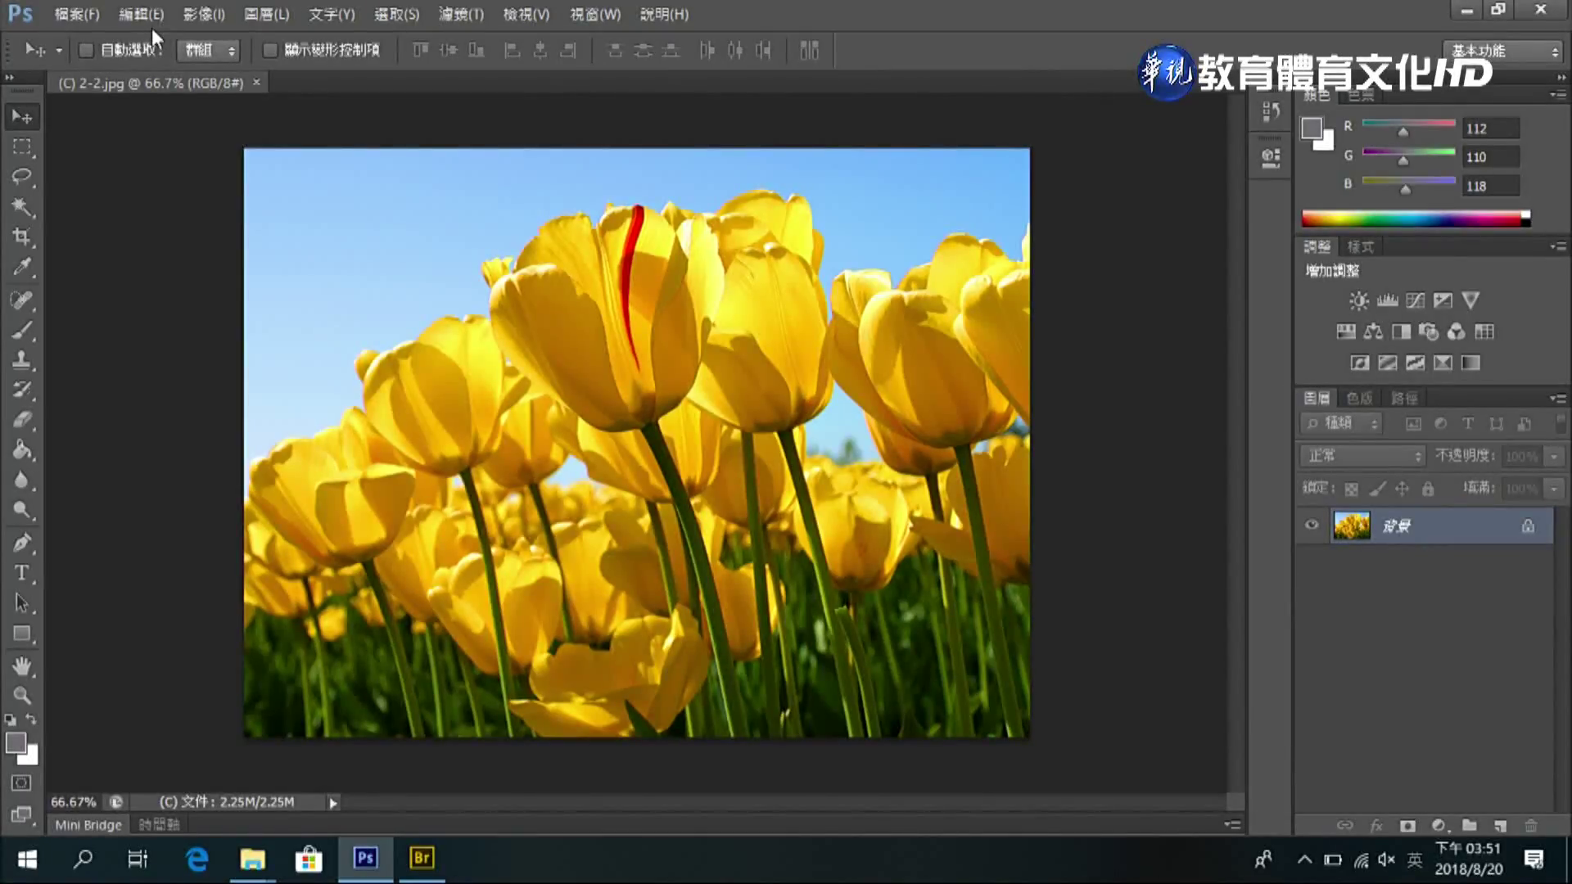
pyautogui.click(199, 18)
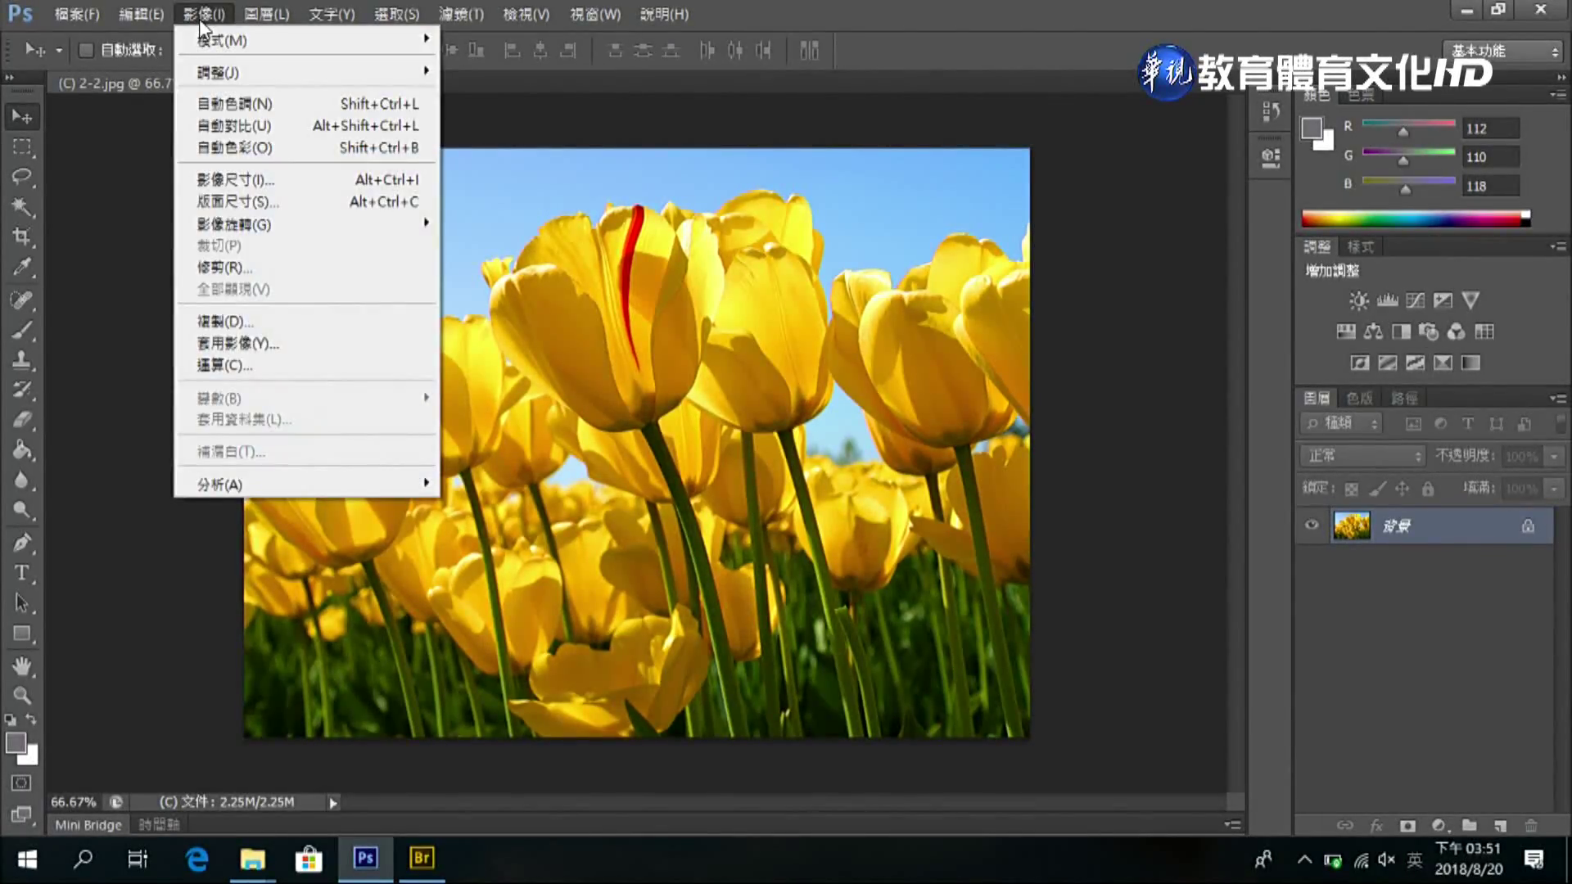
pyautogui.click(233, 203)
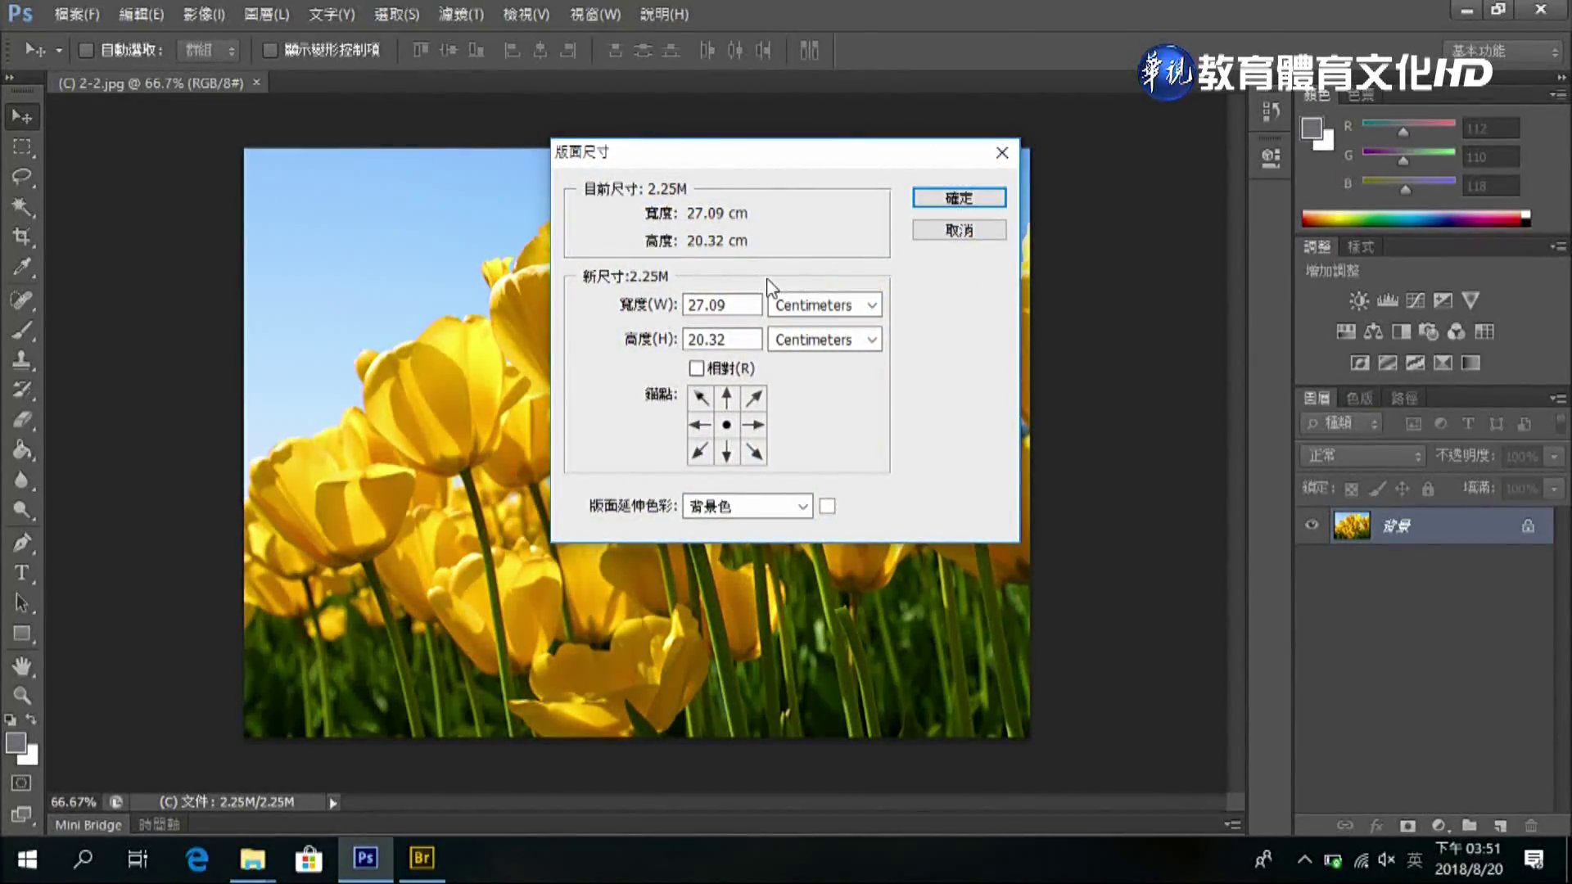
# Anchor the tulip photo at the middle left of the canvas and extend the canvas width to 29.09 cm
pyautogui.click(700, 424)
pyautogui.click(692, 306)
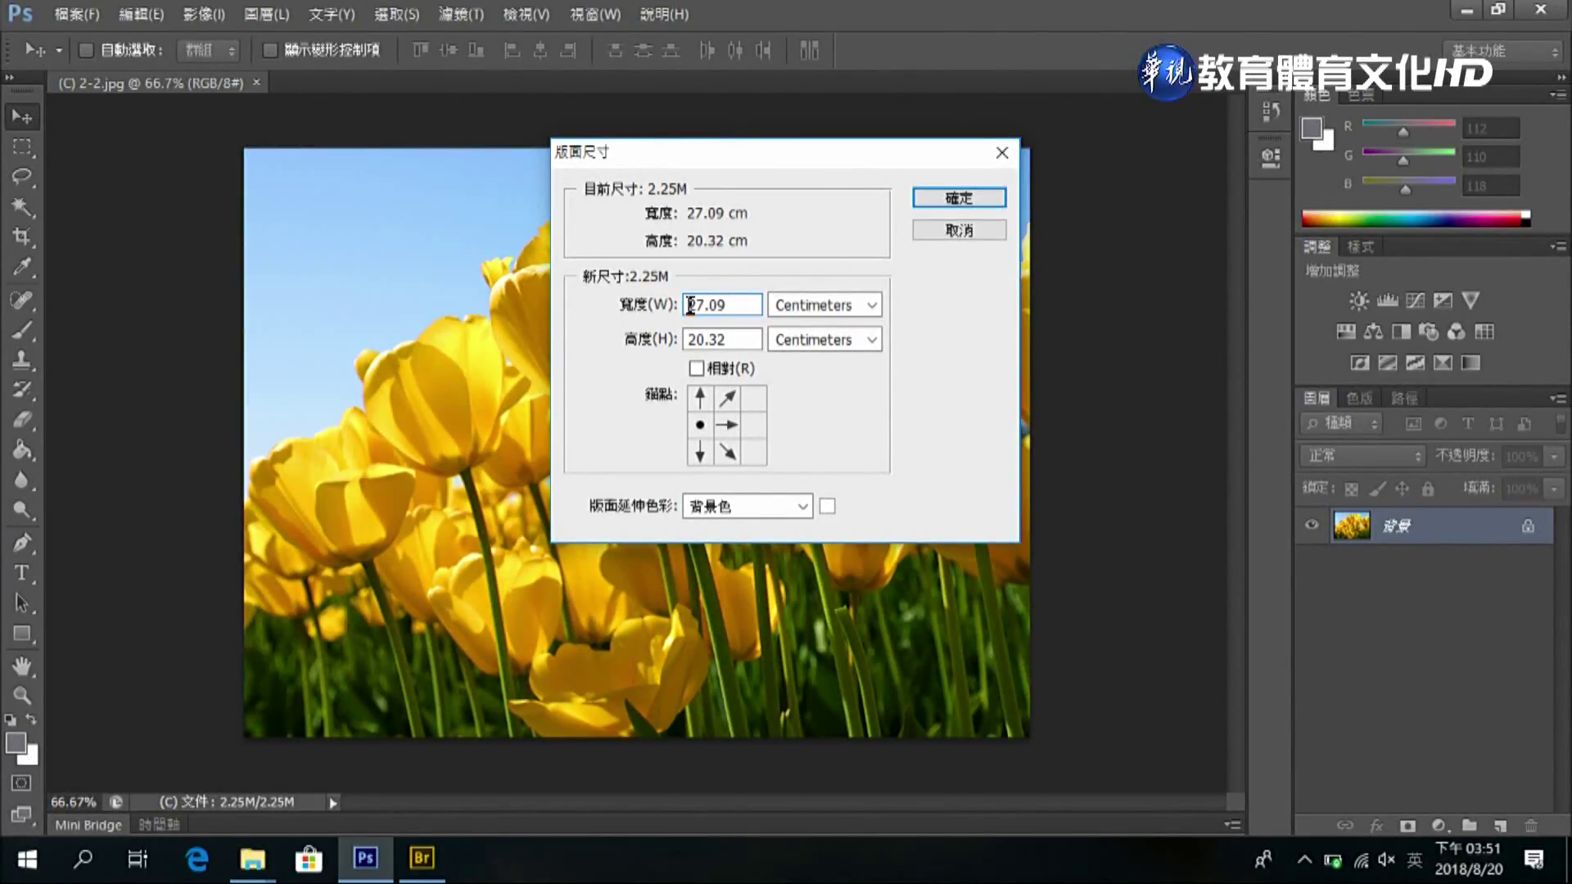
pyautogui.press('BackSpace')
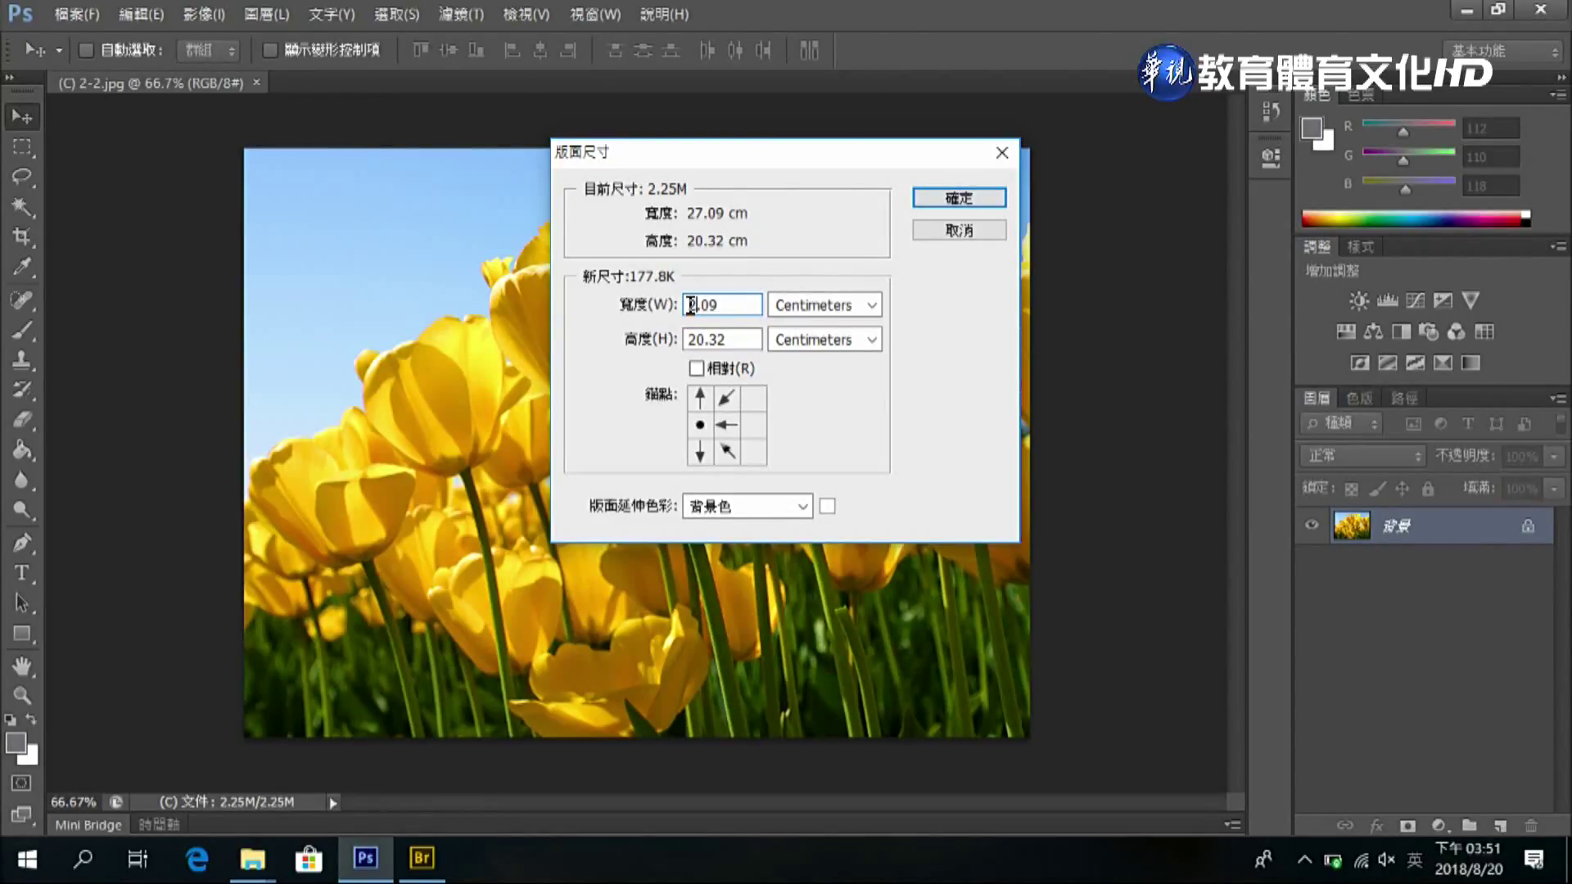
pyautogui.write('9')
pyautogui.press('Return')
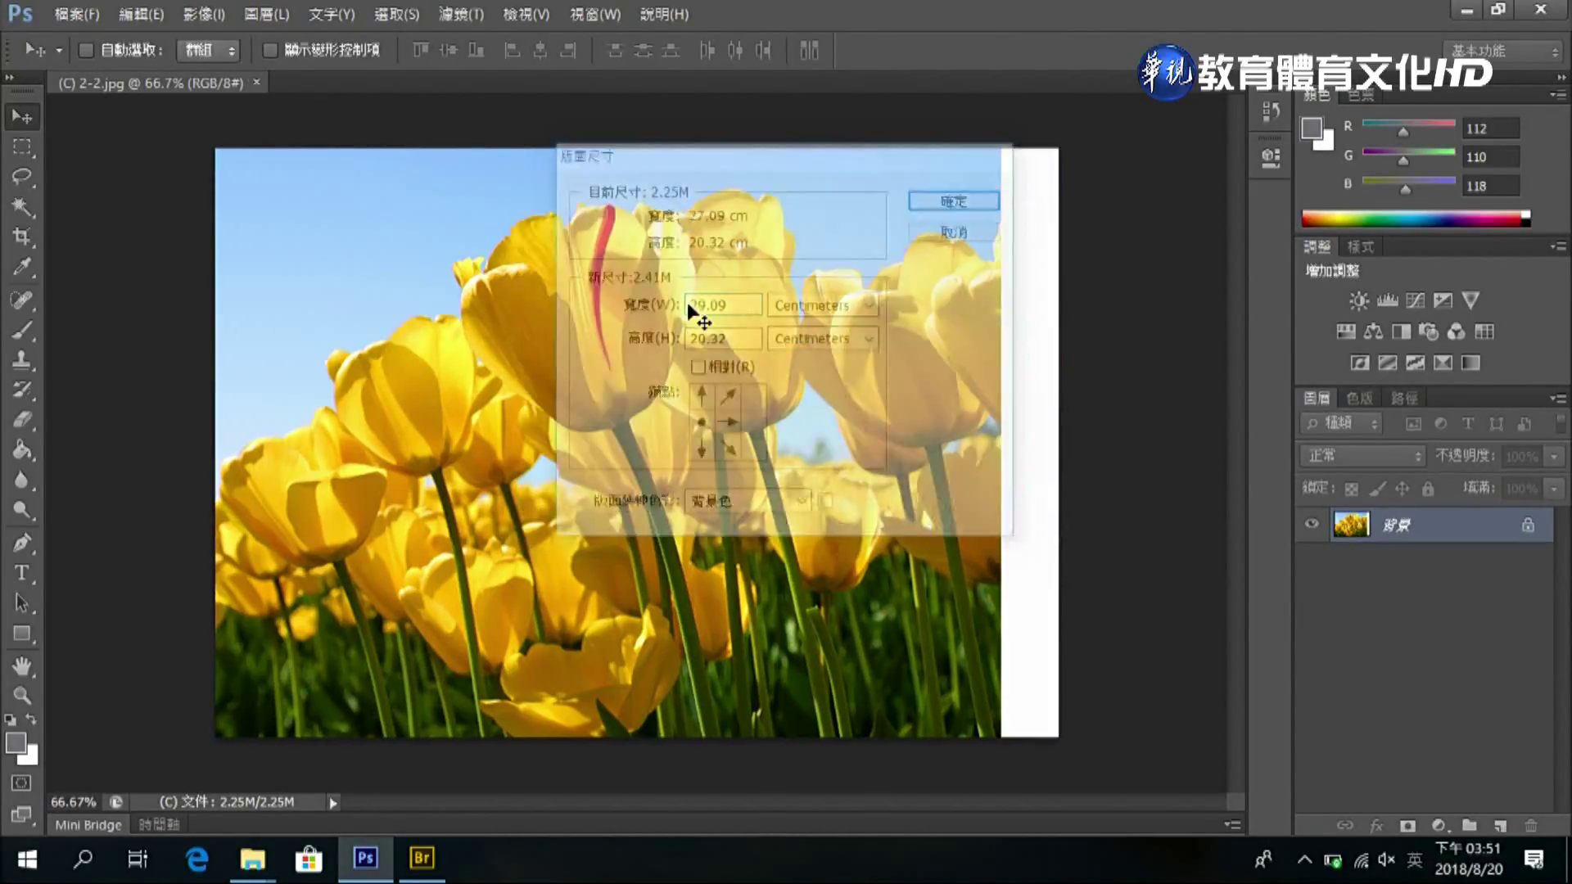